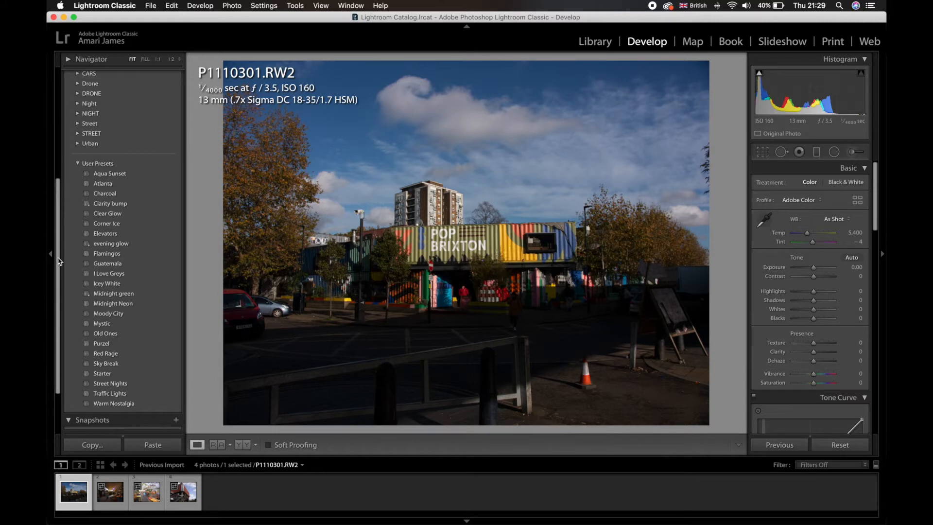
# - Collapse the Favorites and User Presets groups, and hide the presets side panel to enlarge the photo view
pyautogui.click(51, 254)
pyautogui.click(52, 270)
pyautogui.scroll(5, 116, 160)
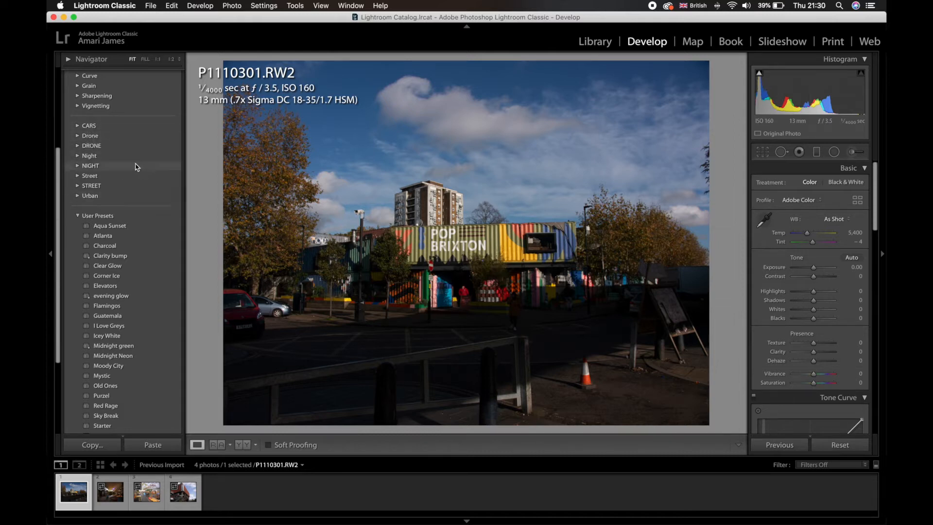
pyautogui.scroll(3, 130, 158)
pyautogui.scroll(3, 130, 159)
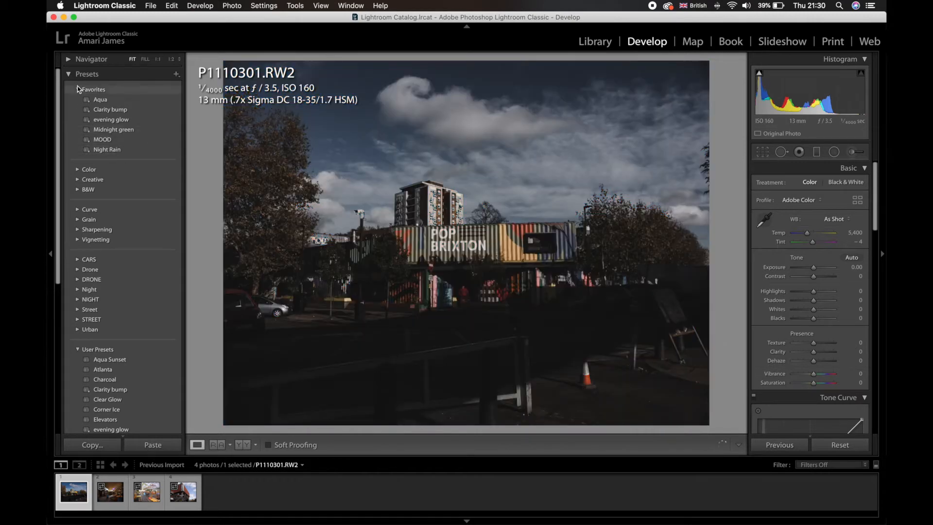
pyautogui.click(77, 87)
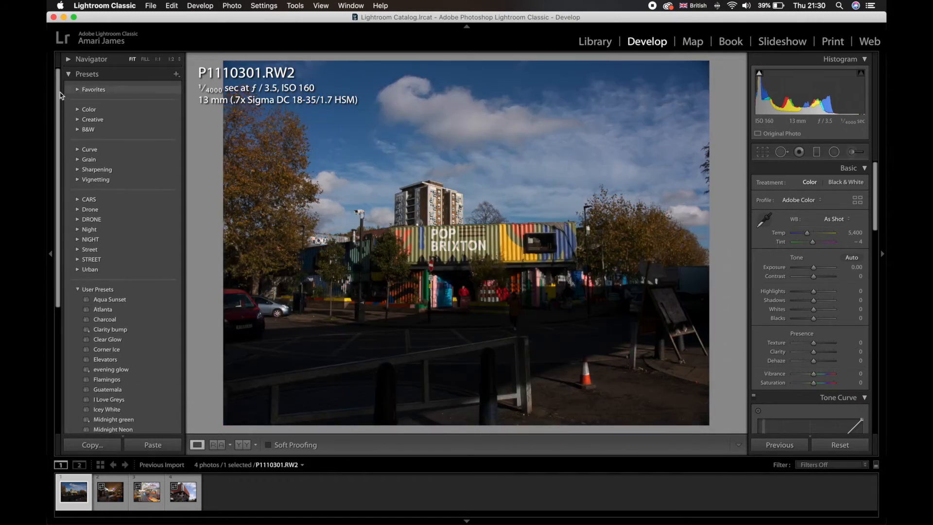
pyautogui.click(78, 290)
pyautogui.click(51, 229)
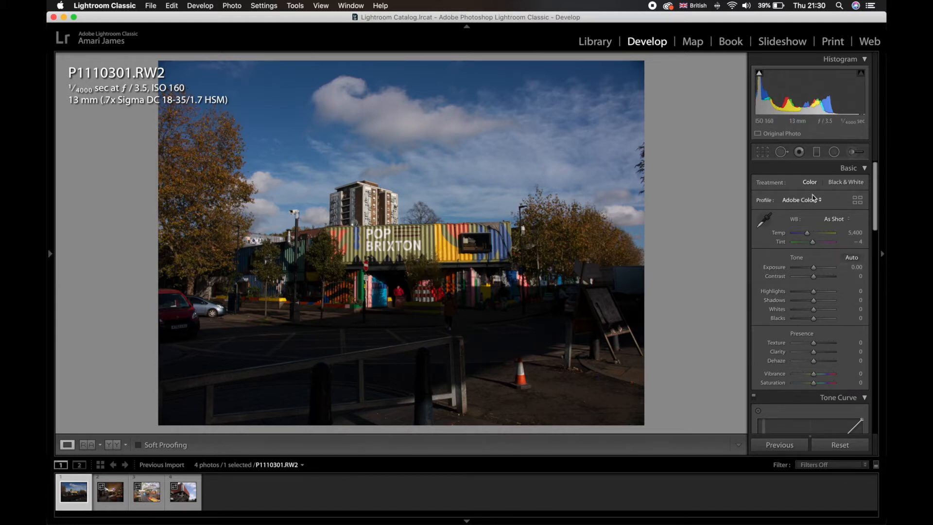
# - Apply automatic tone to the photo and inspect the building, sky and street foreground up close
pyautogui.click(852, 259)
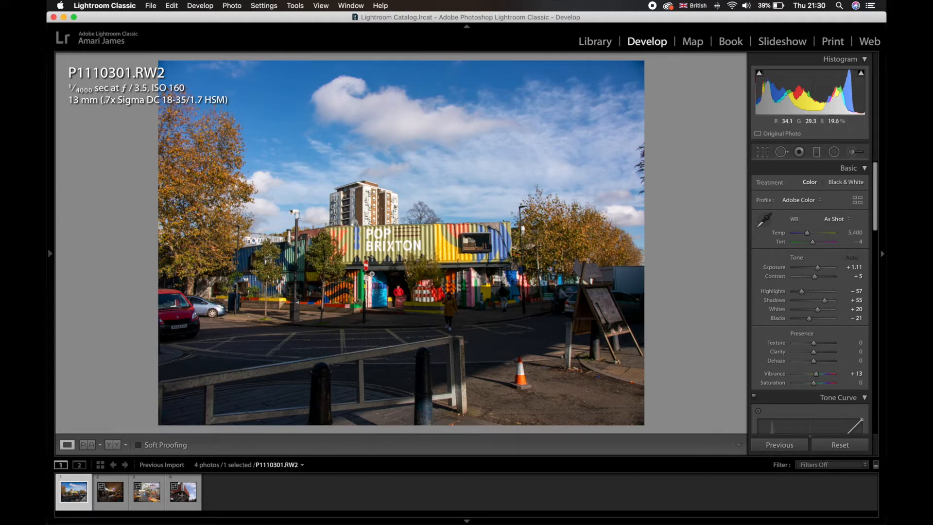
pyautogui.click(381, 229)
pyautogui.click(382, 229)
pyautogui.click(470, 149)
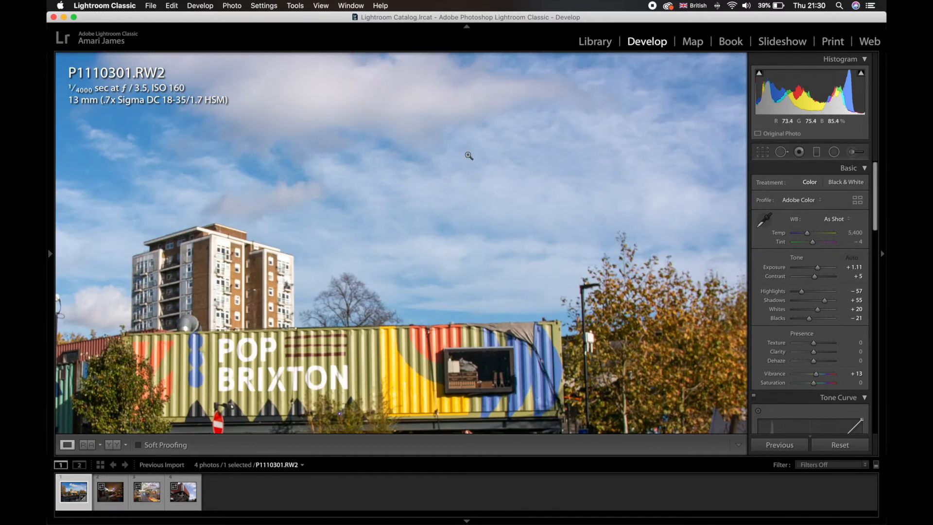
pyautogui.click(467, 152)
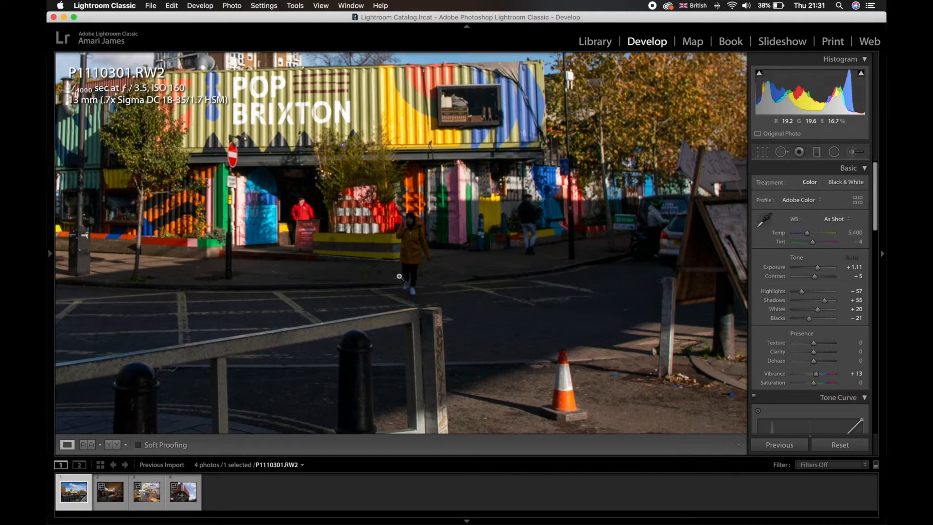
pyautogui.click(400, 276)
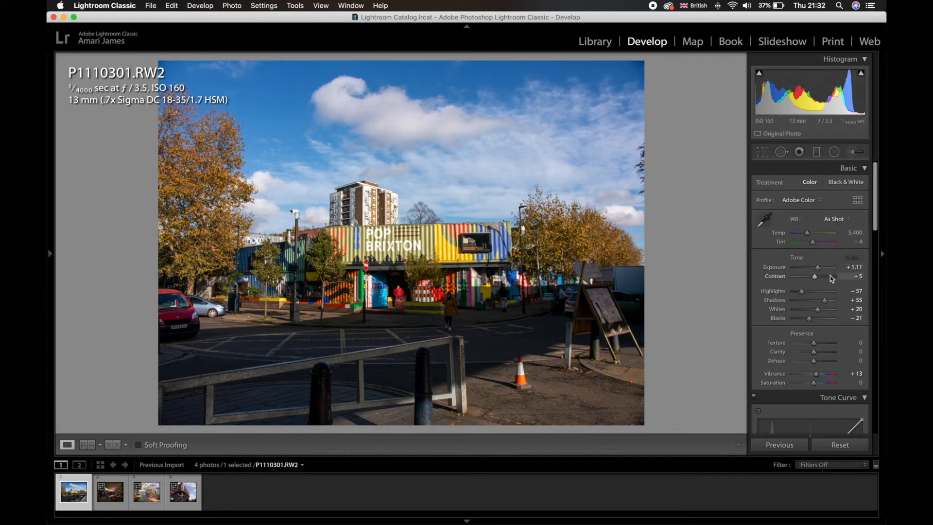
# - Set the photo's Exposure to +1.00, Shadows to +81 and Vibrance to −26
pyautogui.moveTo(821, 273); pyautogui.dragTo(831, 303)
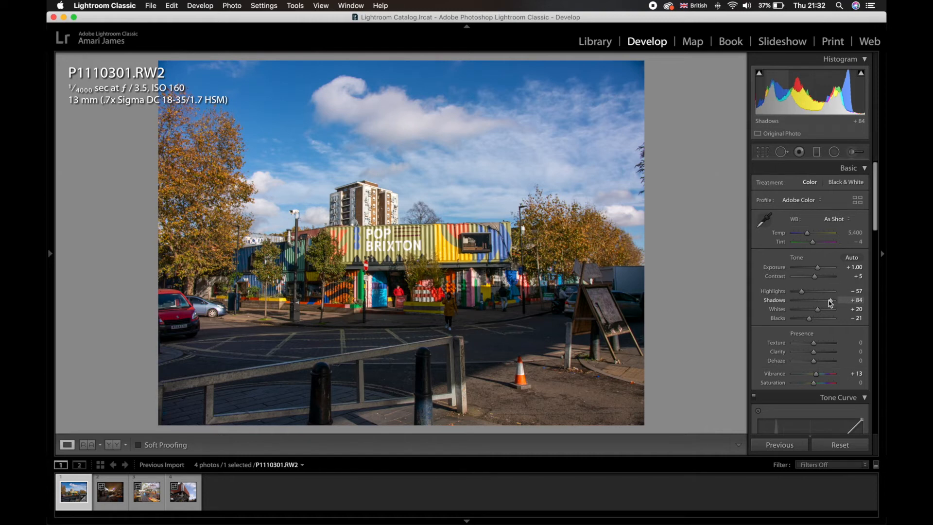
pyautogui.moveTo(830, 302); pyautogui.dragTo(829, 303)
pyautogui.moveTo(815, 374); pyautogui.dragTo(809, 377)
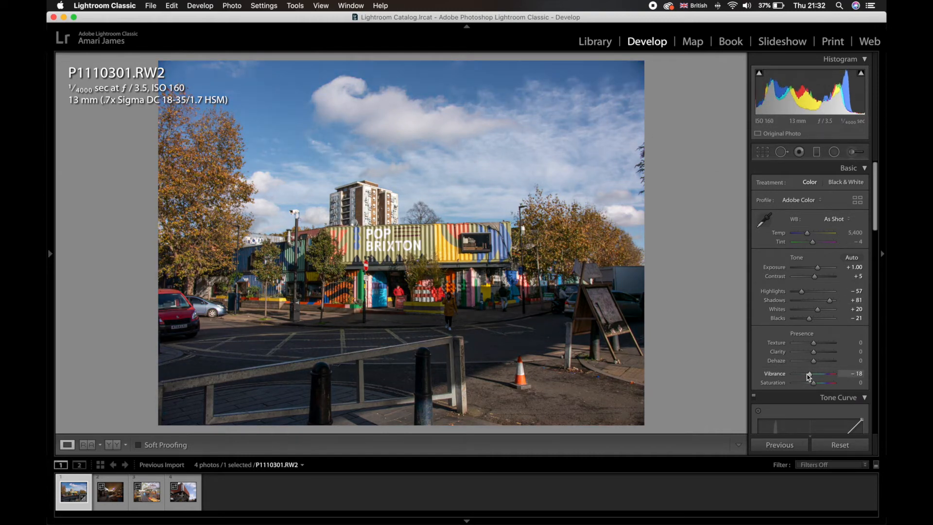
pyautogui.moveTo(807, 376); pyautogui.dragTo(807, 377)
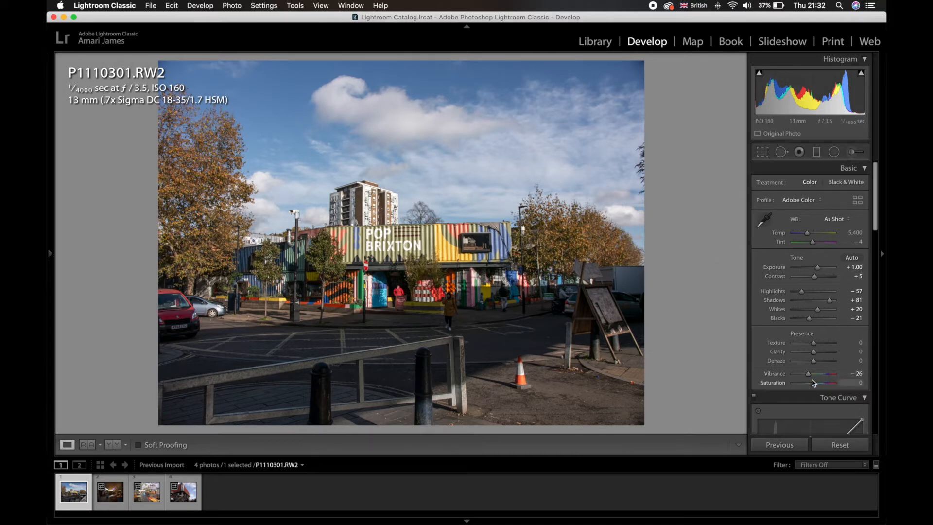
# - Try Saturation at −100 and reset it to its default
pyautogui.moveTo(814, 384); pyautogui.dragTo(779, 379)
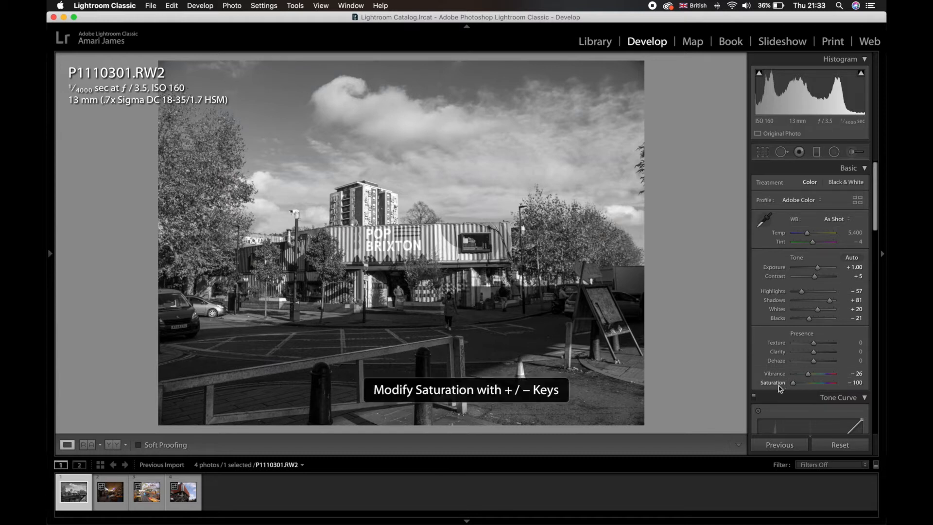
pyautogui.doubleClick(778, 385)
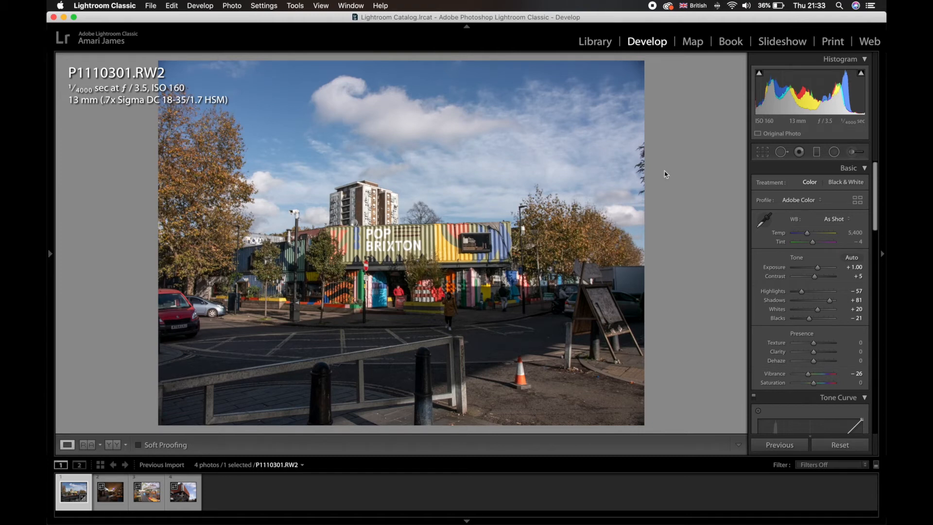
# - Set Clarity to +32 and Contrast to +29 for a punchier image
pyautogui.moveTo(814, 352); pyautogui.dragTo(826, 355)
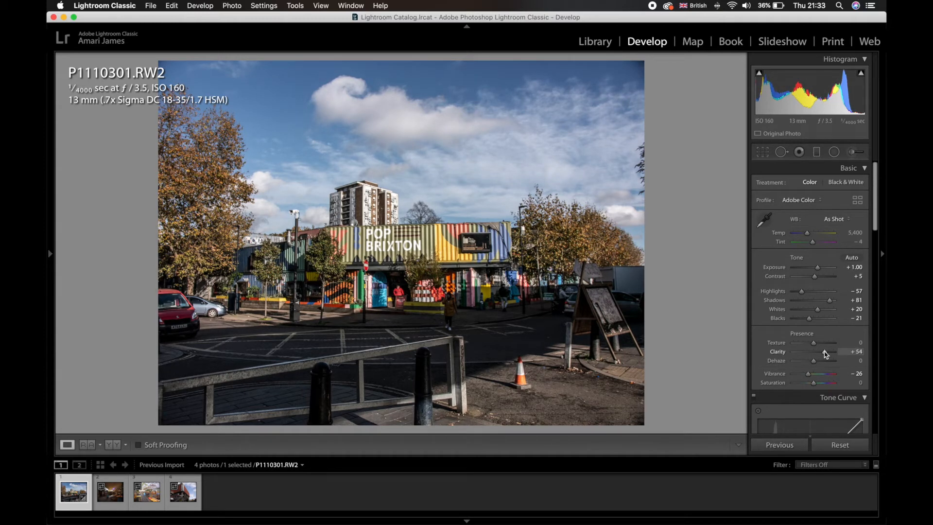
pyautogui.moveTo(825, 353); pyautogui.dragTo(820, 356)
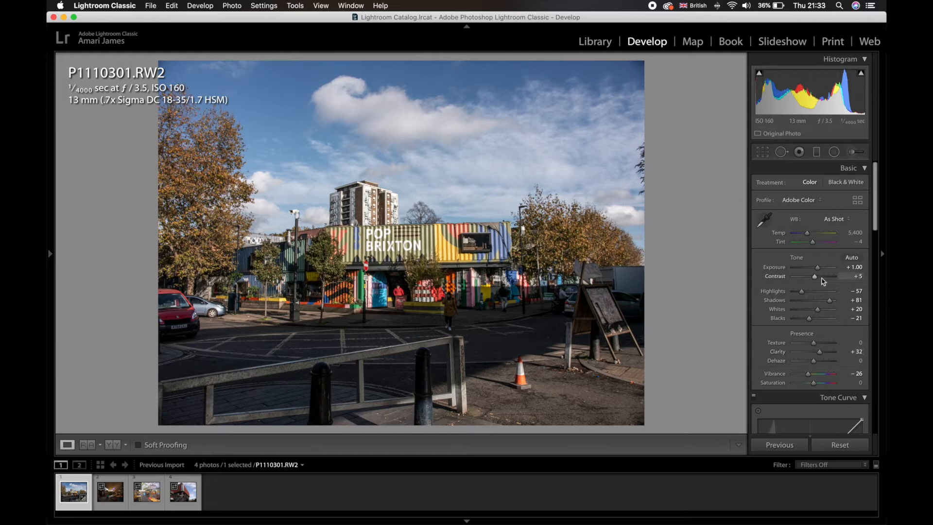
pyautogui.moveTo(818, 280); pyautogui.dragTo(825, 278)
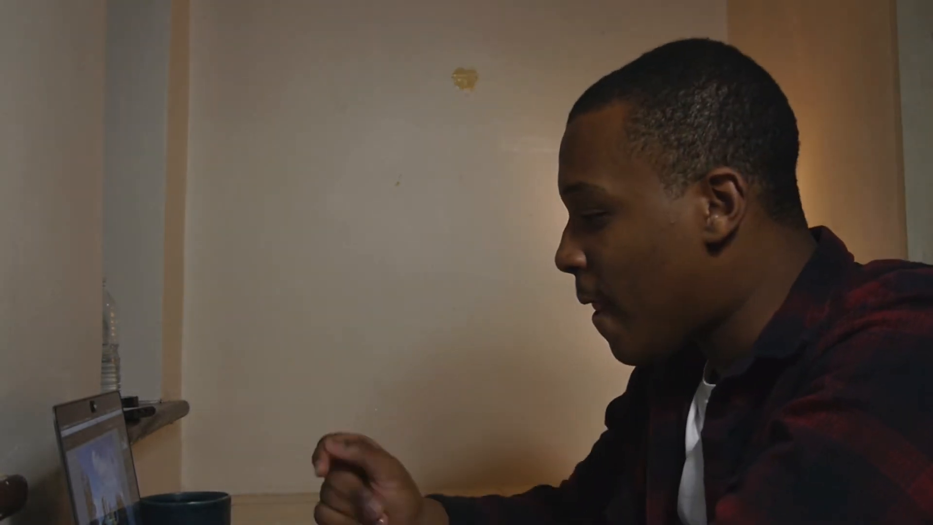
# - Test the extremes of the tone adjustments and settle on Whites +18, Highlights −77 and Shadows +64
pyautogui.scroll(-2, 849, 364)
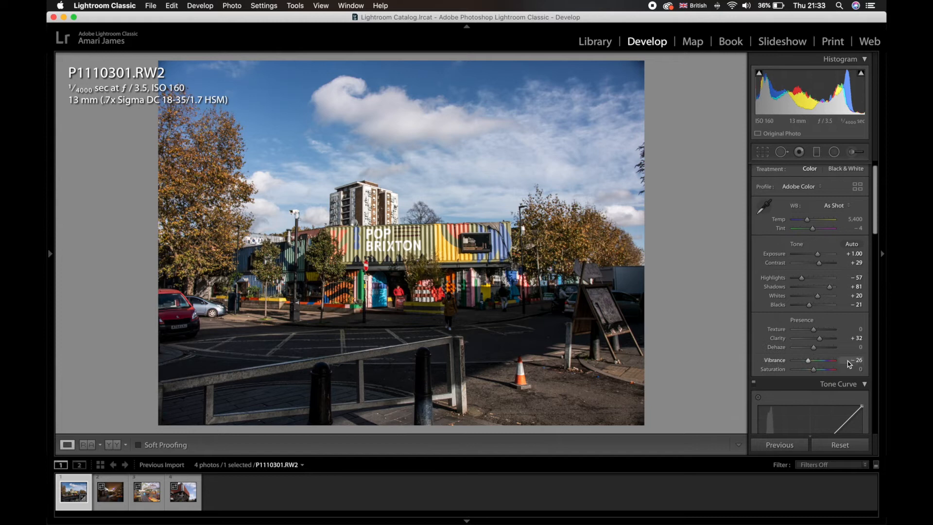
pyautogui.scroll(-5, 849, 364)
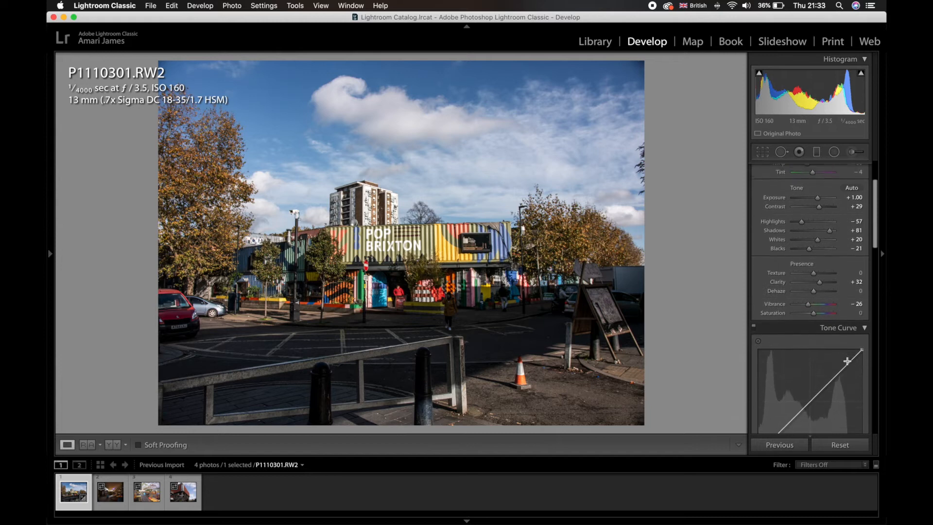
pyautogui.scroll(-1, 849, 364)
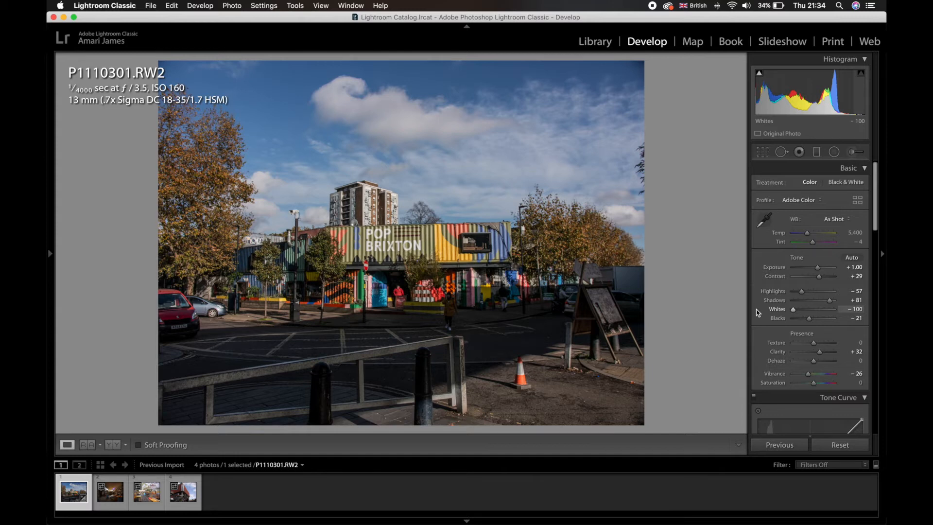
pyautogui.moveTo(785, 310); pyautogui.dragTo(885, 310)
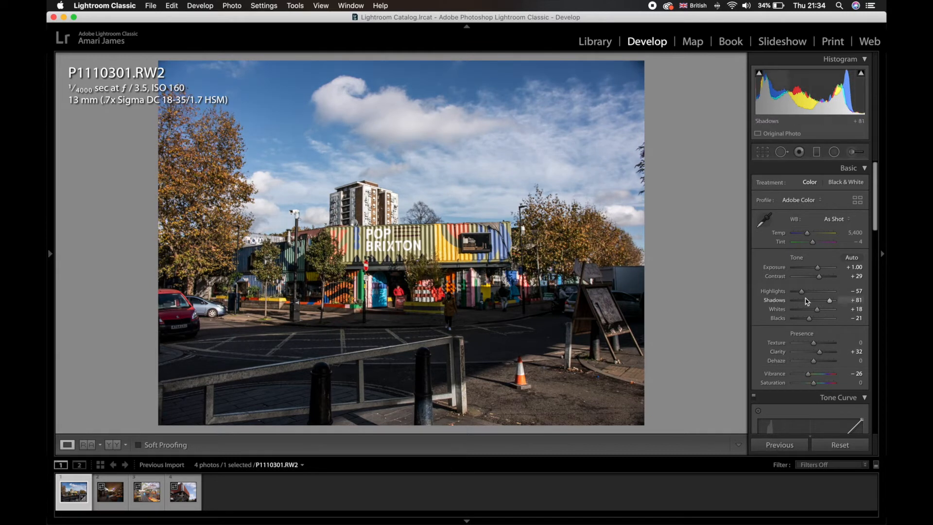
pyautogui.moveTo(800, 291); pyautogui.dragTo(835, 293)
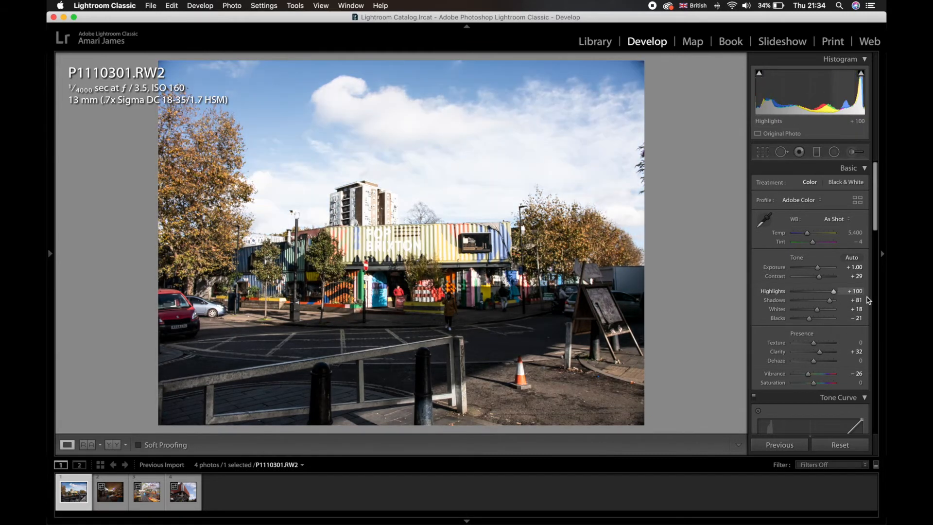
pyautogui.moveTo(825, 291); pyautogui.dragTo(671, 292)
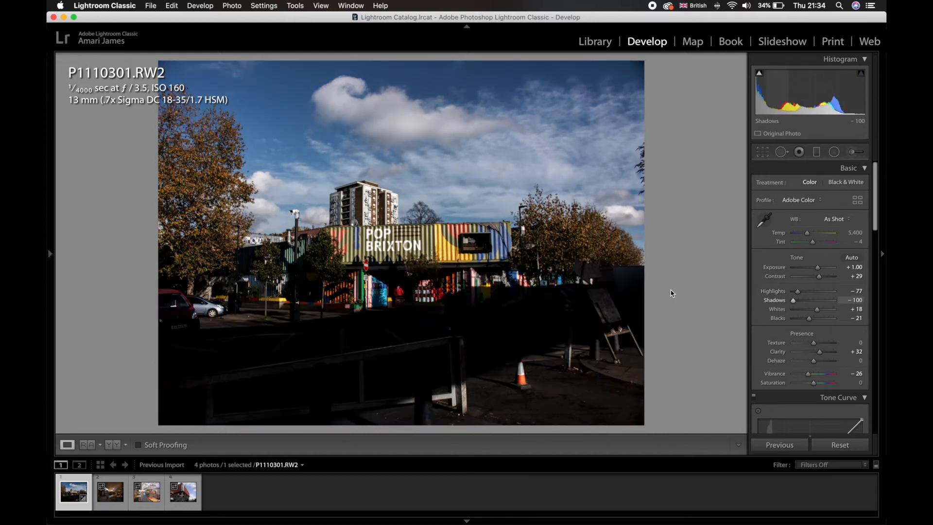
pyautogui.moveTo(793, 294); pyautogui.dragTo(826, 301)
# - Examine the dark bollards, railing and road in the foreground up close
pyautogui.scroll(-10, 821, 306)
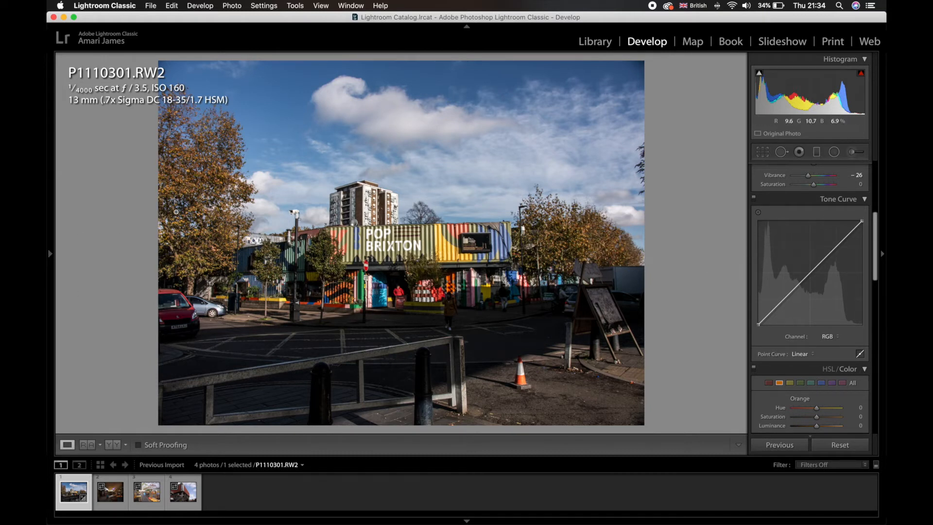
pyautogui.click(491, 361)
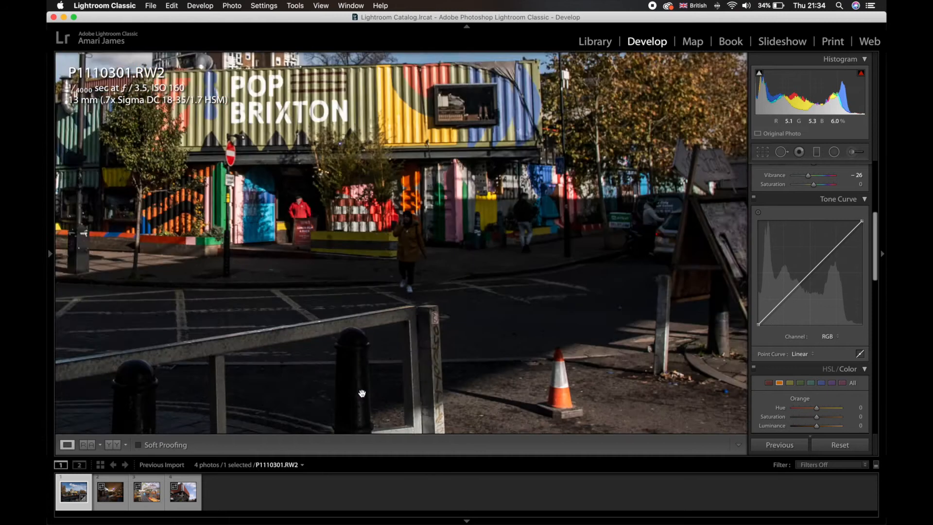
pyautogui.moveTo(270, 383); pyautogui.dragTo(410, 355)
pyautogui.click(410, 354)
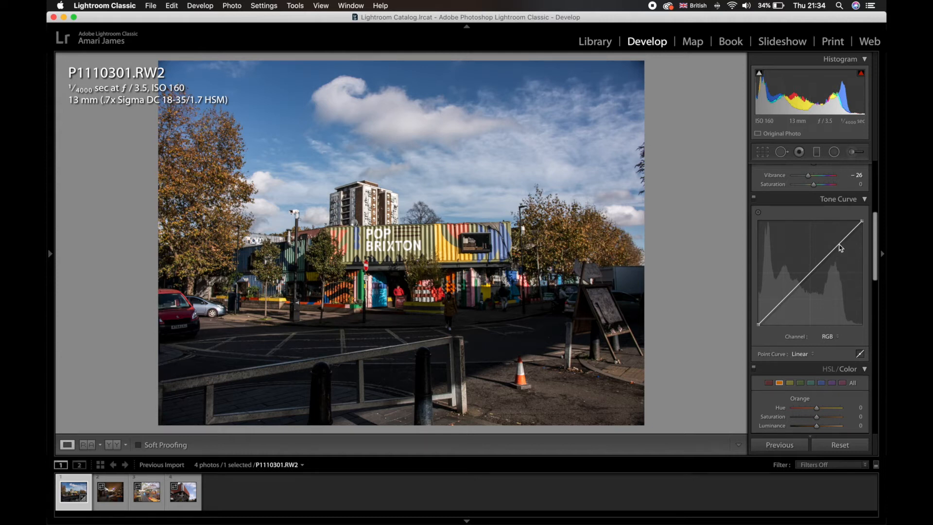
# - Add highlight and shadow points to the RGB tone curve and lift its black point to about 7.5%
pyautogui.moveTo(839, 244); pyautogui.dragTo(838, 237)
pyautogui.click(836, 244)
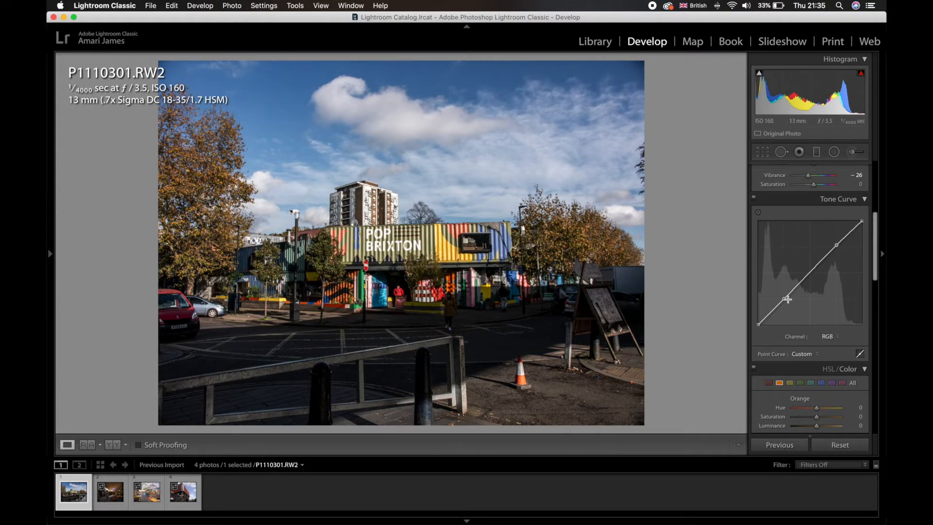
pyautogui.moveTo(785, 308); pyautogui.dragTo(784, 311)
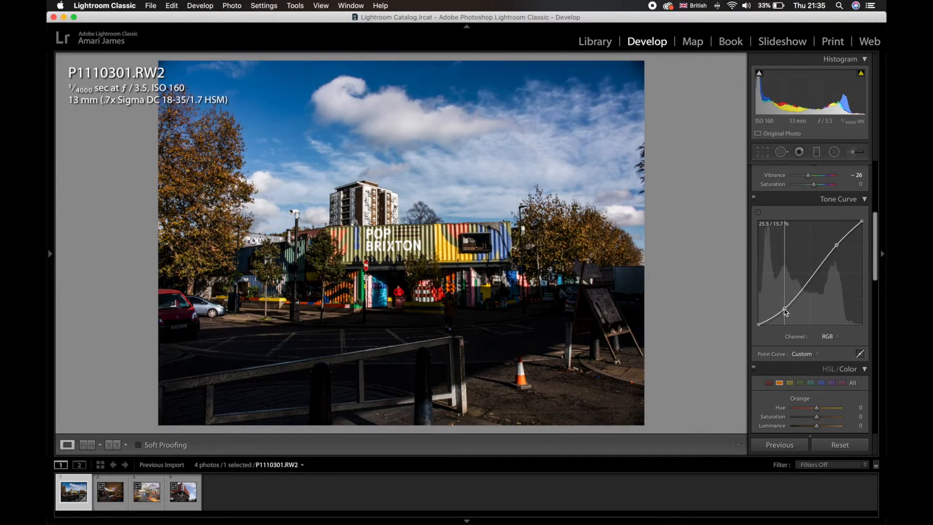
pyautogui.moveTo(837, 249); pyautogui.dragTo(836, 238)
pyautogui.moveTo(785, 309); pyautogui.dragTo(783, 300)
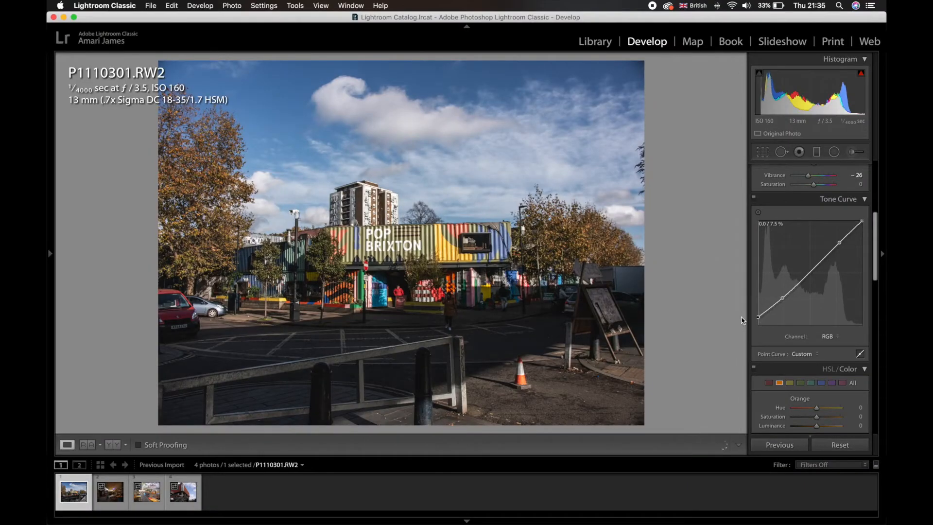
# - Add a midtone point to the tone curve, raise the highlights, undo the last curve change and check the building up close
pyautogui.moveTo(741, 295); pyautogui.dragTo(806, 279)
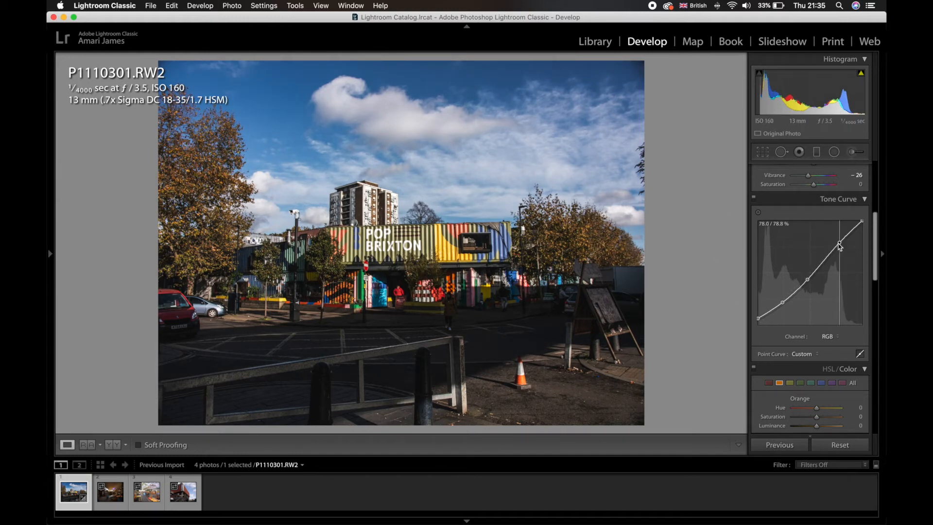
pyautogui.moveTo(840, 245); pyautogui.dragTo(860, 221)
pyautogui.press('super+z')
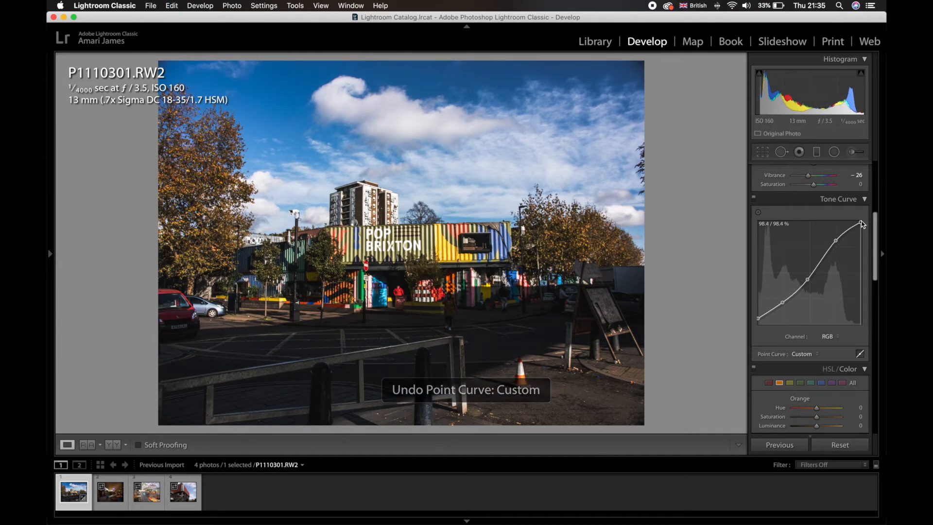
pyautogui.click(377, 231)
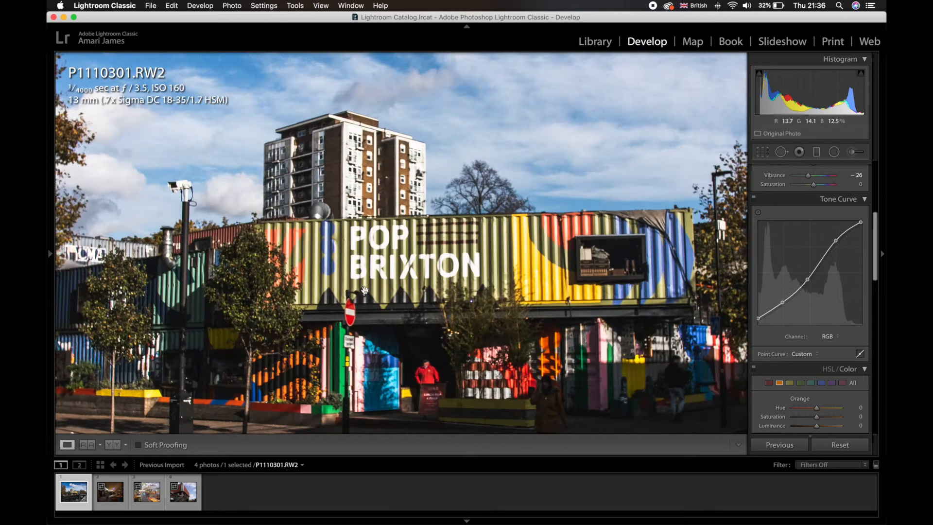
pyautogui.click(382, 246)
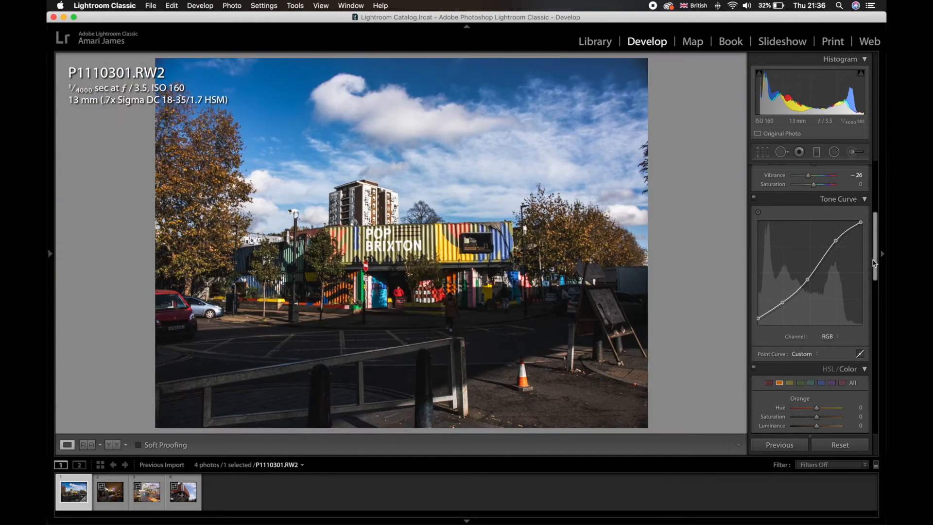
# - Readjust the basic Whites and Highlights to darken the photo's bright tones
pyautogui.scroll(5, 806, 228)
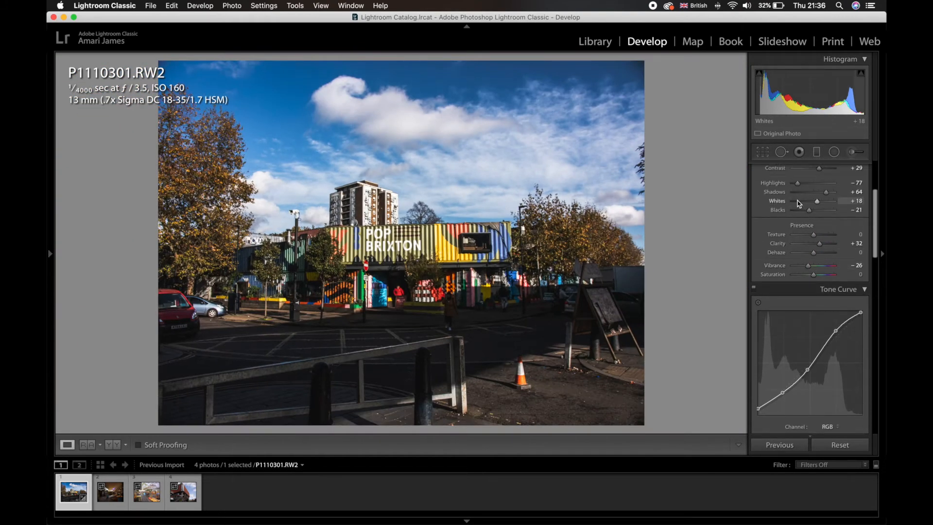
pyautogui.moveTo(807, 202); pyautogui.dragTo(824, 182)
pyautogui.scroll(1, 806, 204)
pyautogui.scroll(-10, 774, 316)
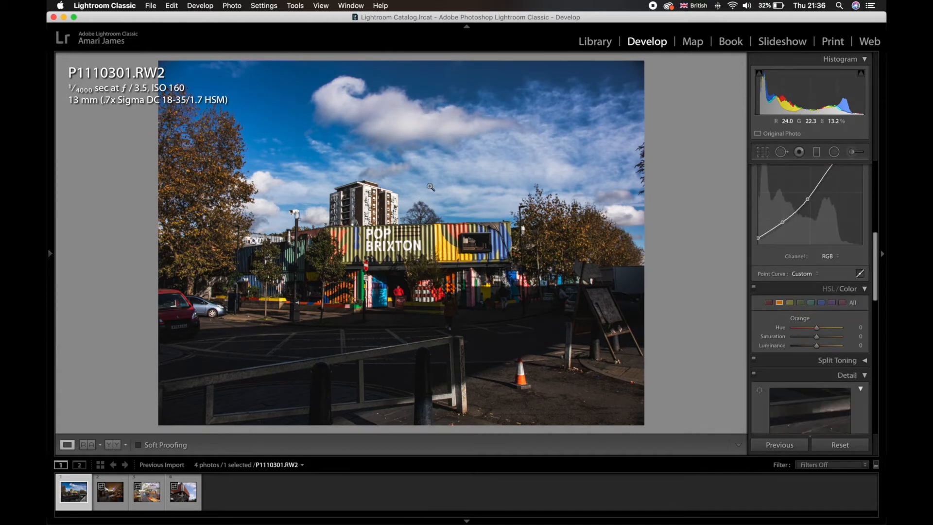
# - View the next photo, P1110306.RW2, for comparison and return to P1110301.RW2 and its tone curve
pyautogui.press('Right')
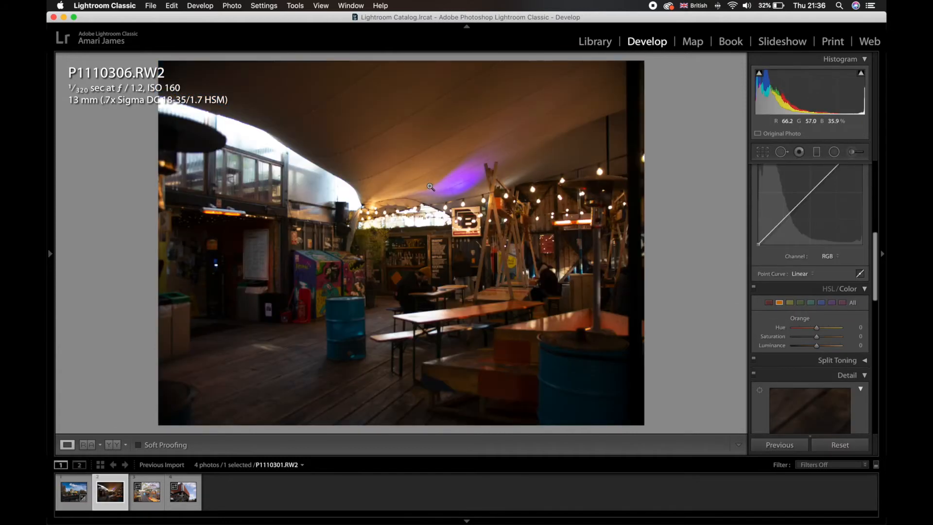
pyautogui.press('Left')
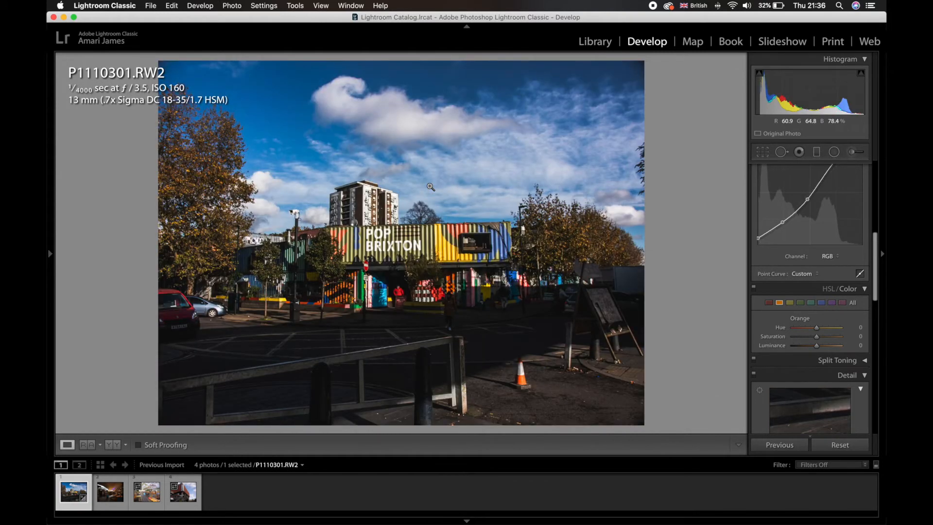
pyautogui.scroll(2, 837, 297)
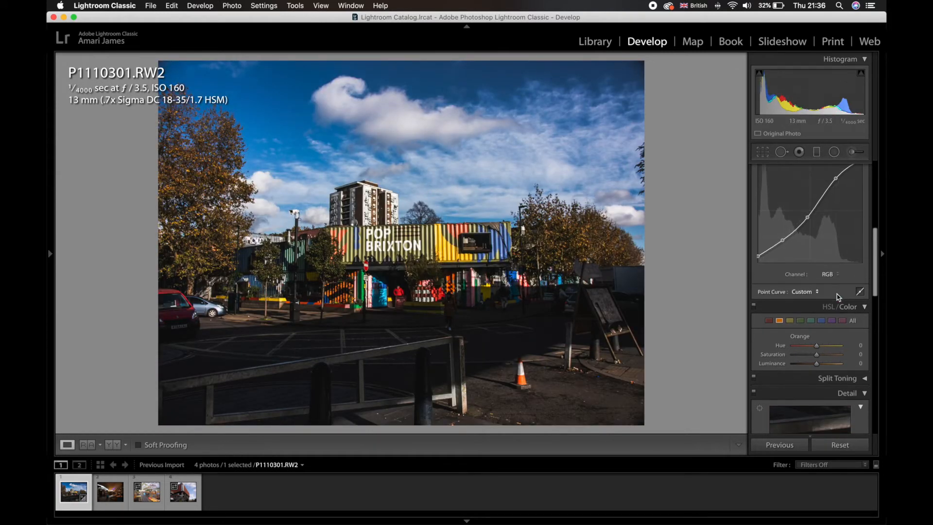
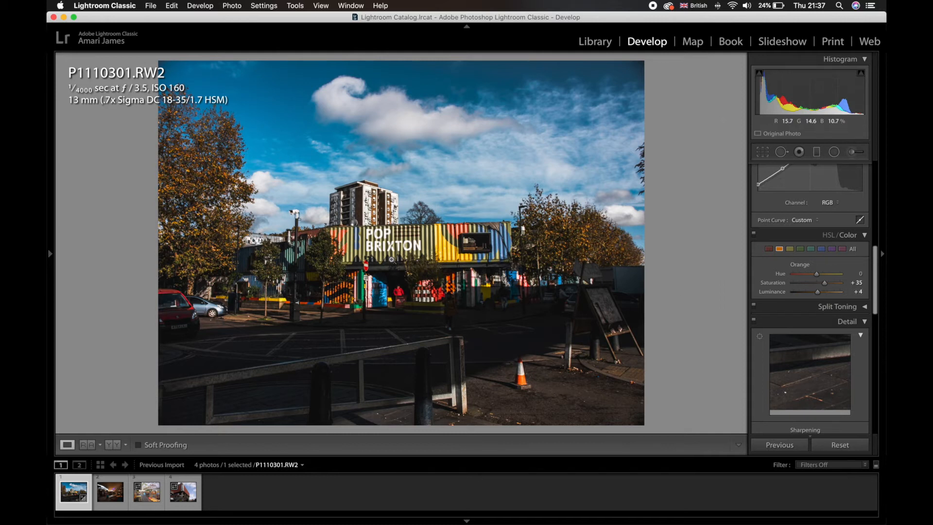
# - Increase the Red saturation in the HSL color adjustments of the street photo
pyautogui.click(531, 246)
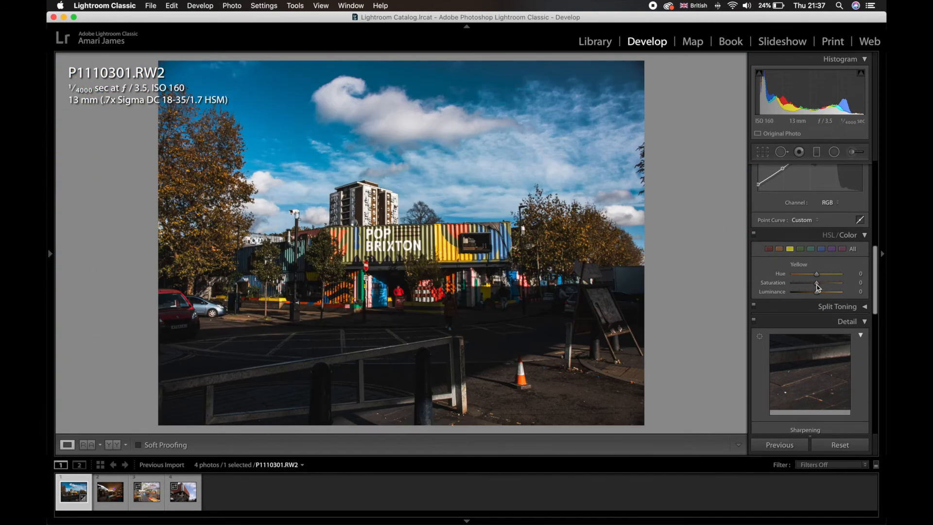
pyautogui.click(768, 249)
pyautogui.moveTo(816, 283); pyautogui.dragTo(826, 283)
# - Inspect the pedestrian and the dark area in front of the building up close and at reduced size
pyautogui.scroll(-10, 804, 335)
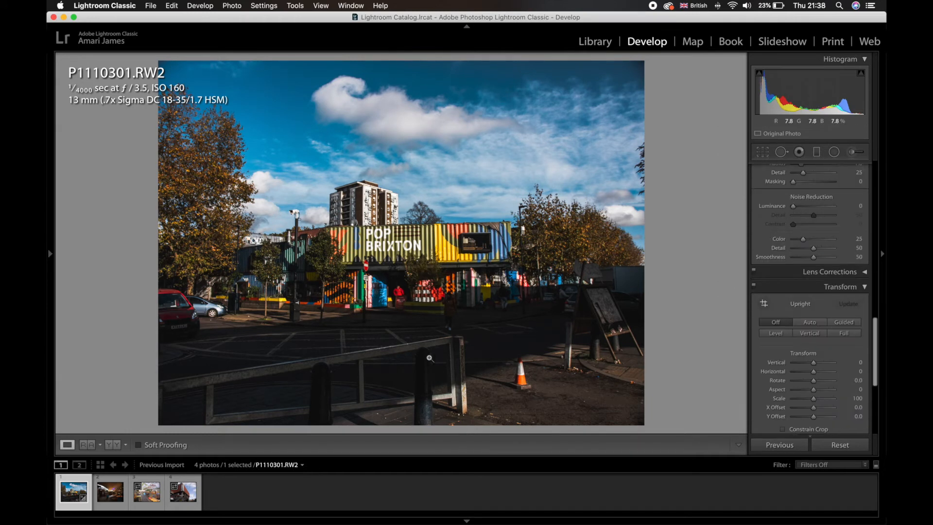
pyautogui.click(451, 327)
pyautogui.scroll(5, 460, 299)
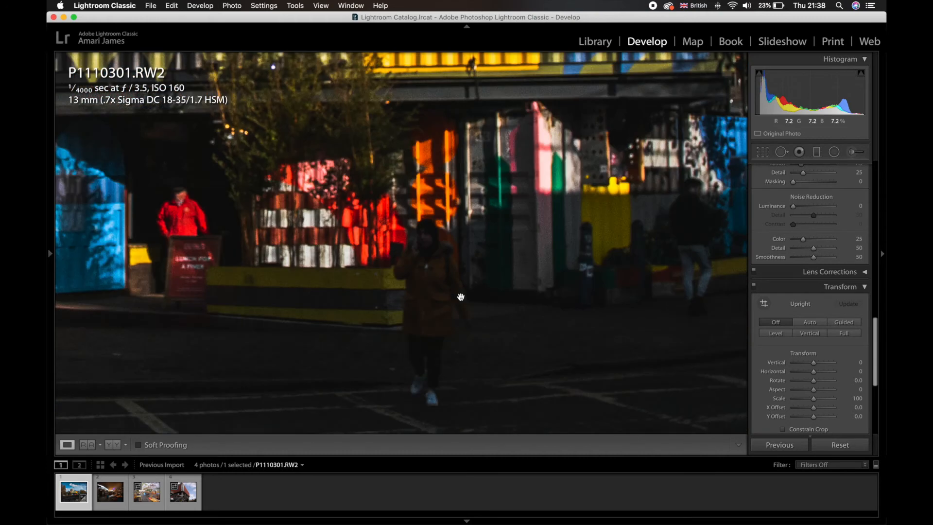
pyautogui.scroll(-5, 460, 300)
pyautogui.click(460, 300)
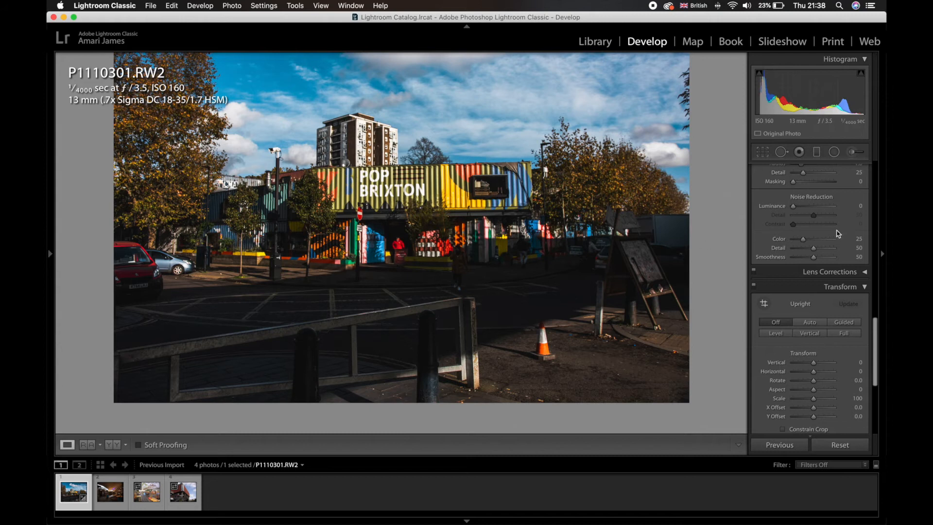
pyautogui.scroll(-3, 650, 264)
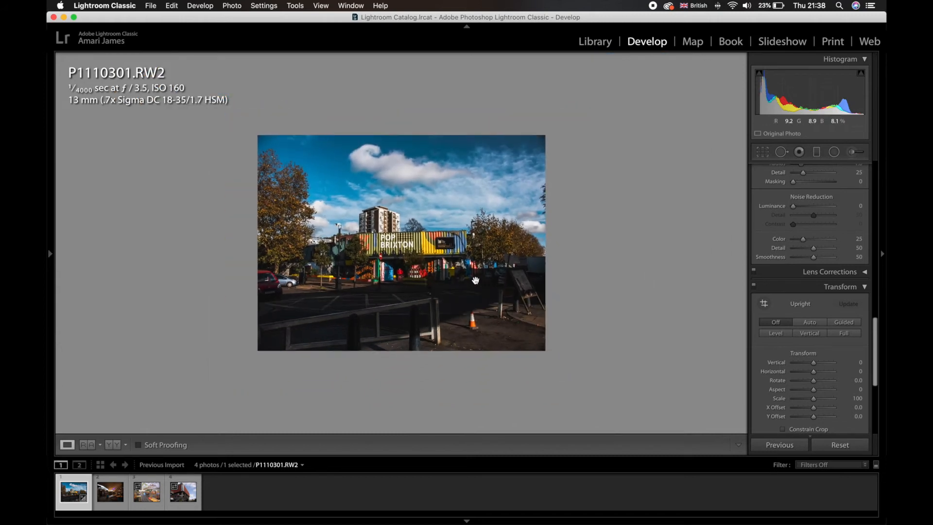
pyautogui.click(475, 280)
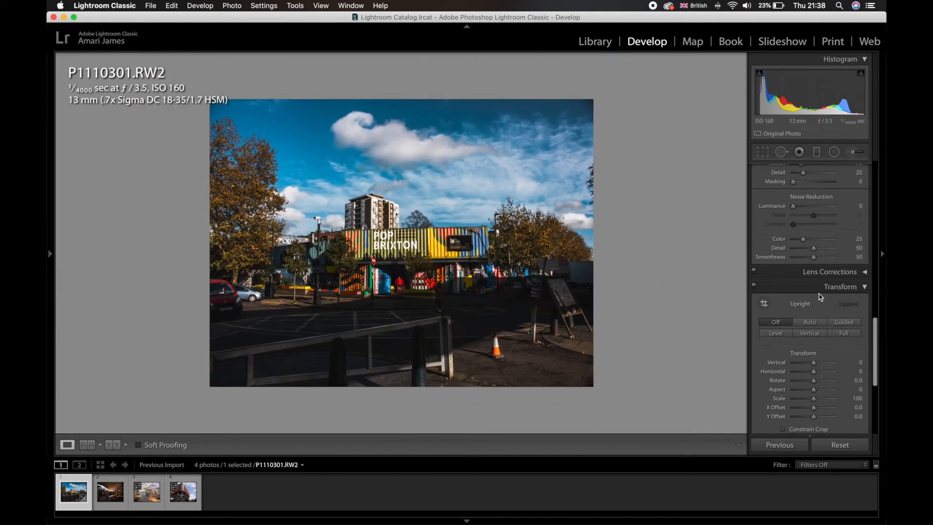
# - Remove chromatic aberration and enable lens profile corrections with the Sigma model SIGMA 18-35mm F1.8 DC HSM A013
pyautogui.click(866, 273)
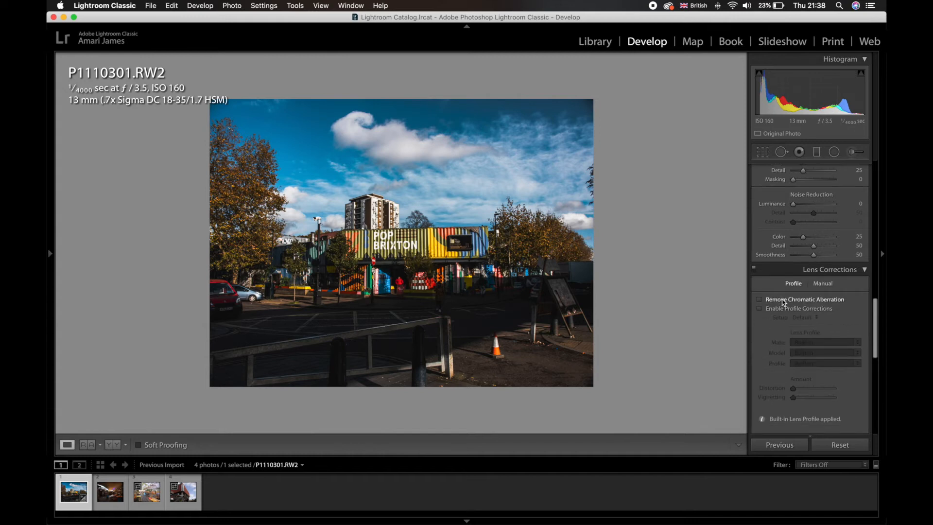
pyautogui.click(761, 300)
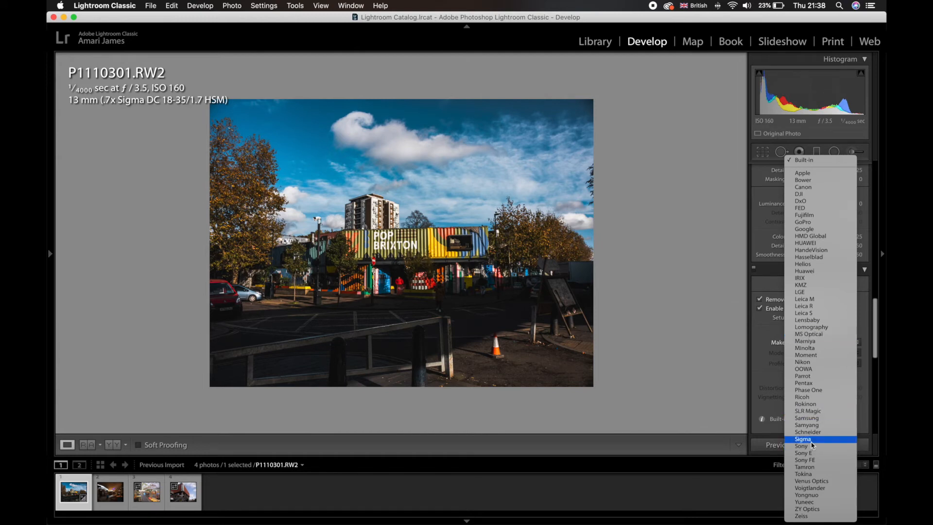
pyautogui.click(803, 439)
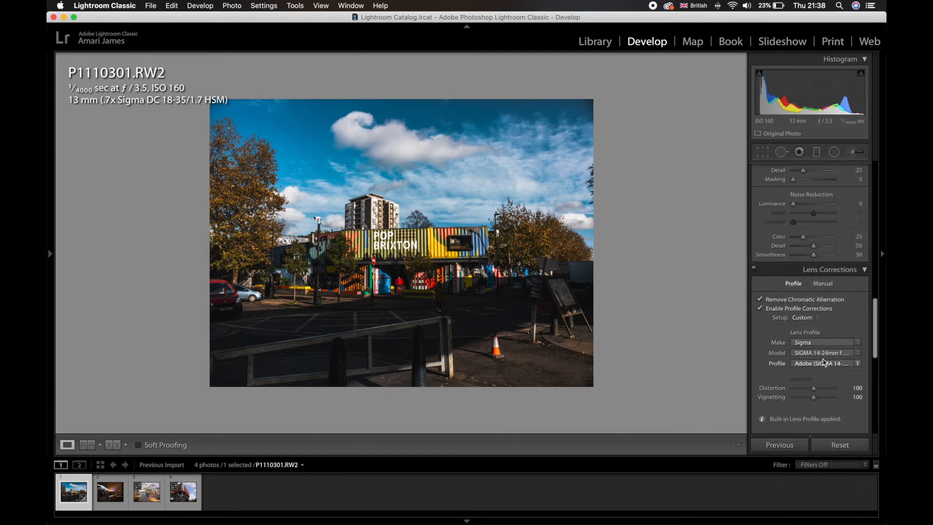
pyautogui.click(826, 352)
pyautogui.scroll(-3, 772, 477)
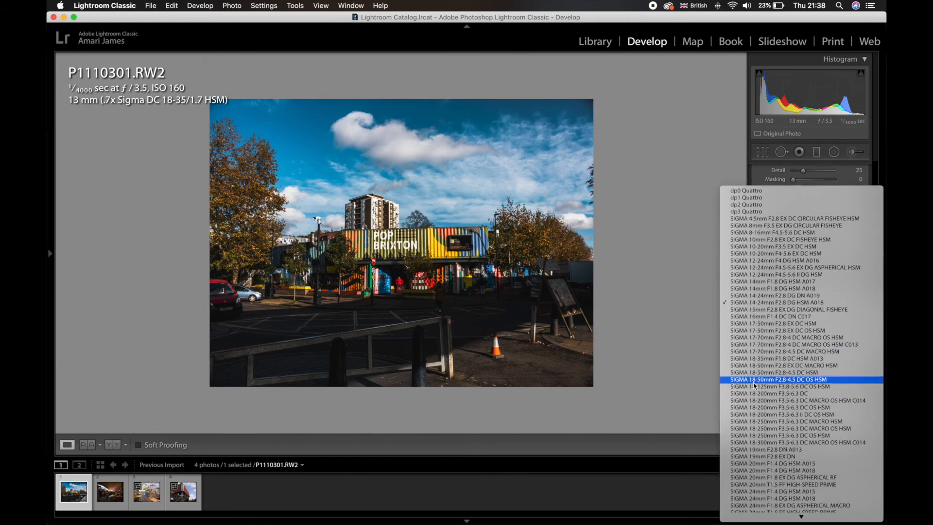
pyautogui.click(754, 359)
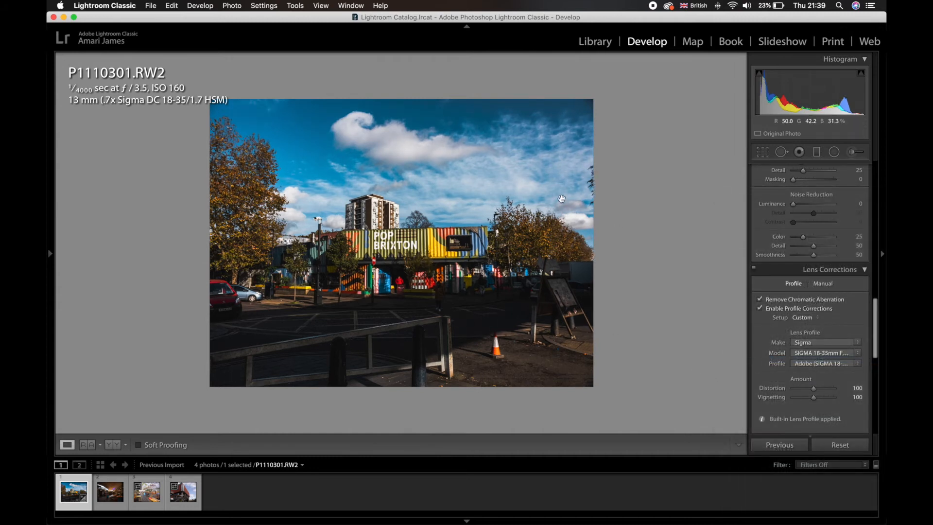
pyautogui.click(864, 269)
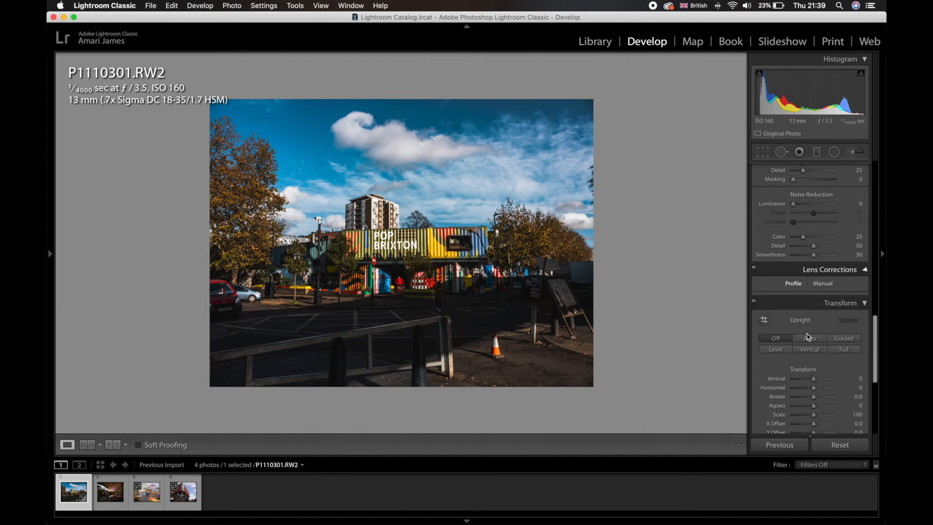
# - Darken the photo's edges slightly with a post-crop vignetting amount of about −5
pyautogui.scroll(-5, 821, 320)
pyautogui.moveTo(813, 329); pyautogui.dragTo(811, 330)
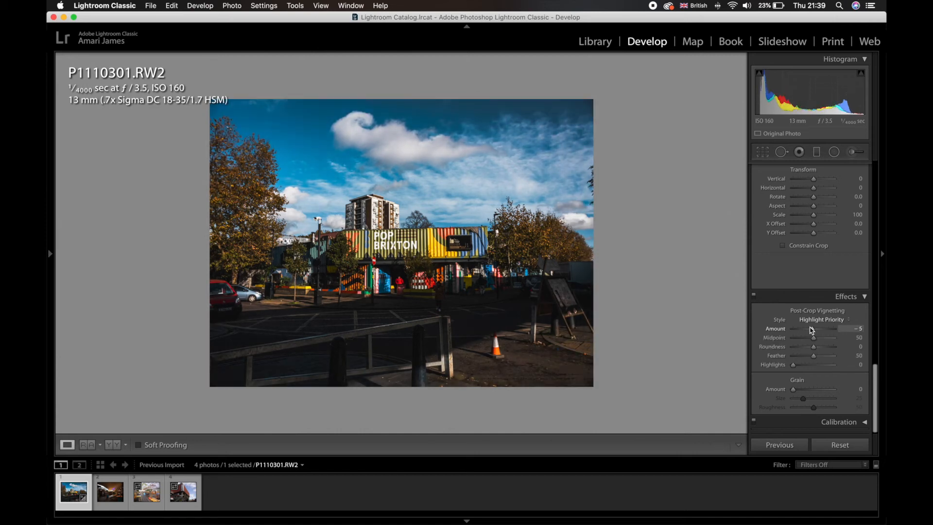
pyautogui.scroll(15, 823, 292)
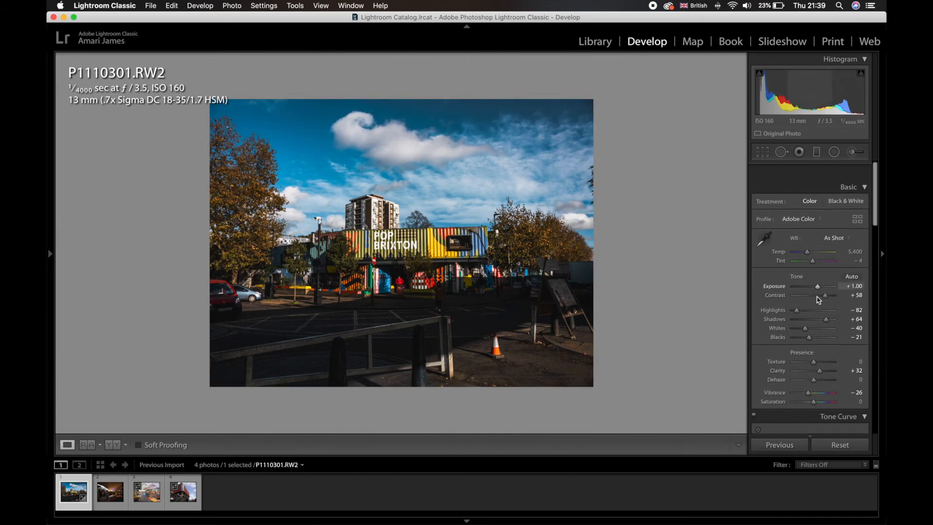
pyautogui.scroll(-2, 819, 299)
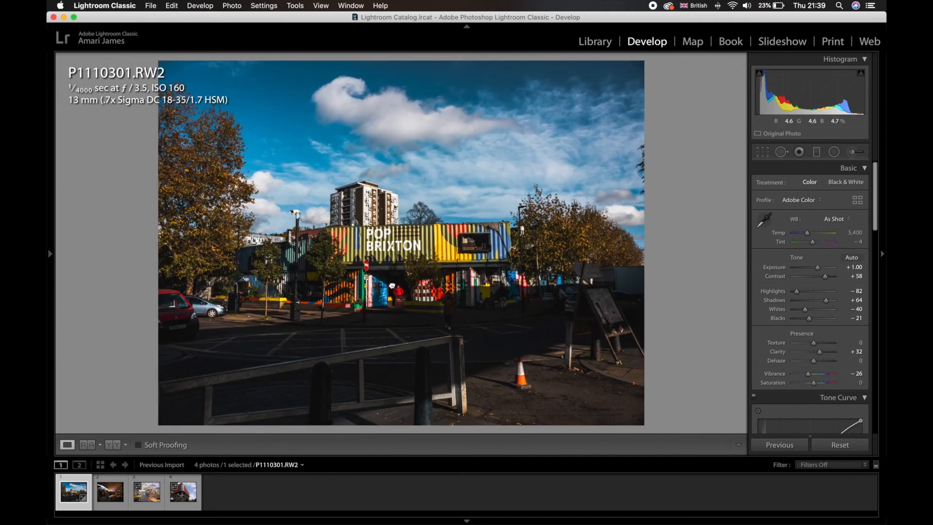
# - Look over the unedited P1110306.RW2 and copy the develop settings of P1110301.RW2, excluding local adjustments, transform, spot removal and crop
pyautogui.click(108, 503)
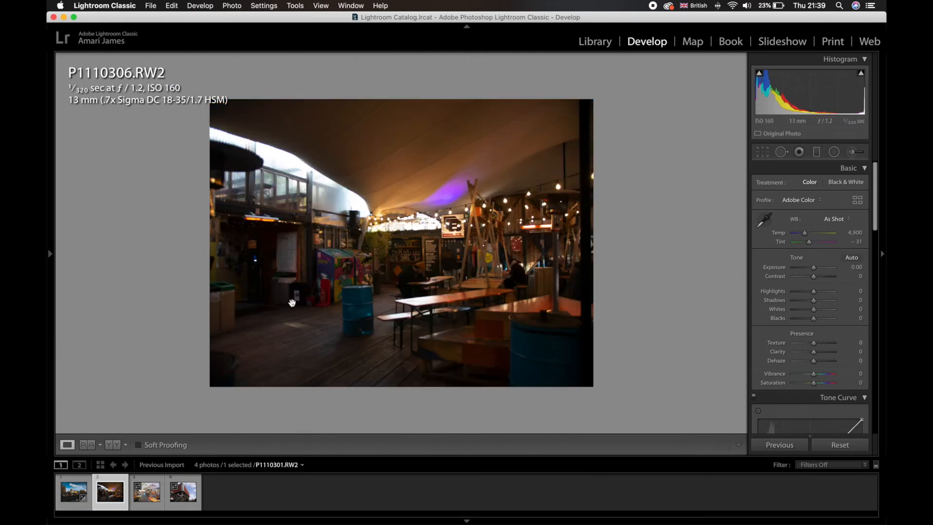
pyautogui.click(522, 246)
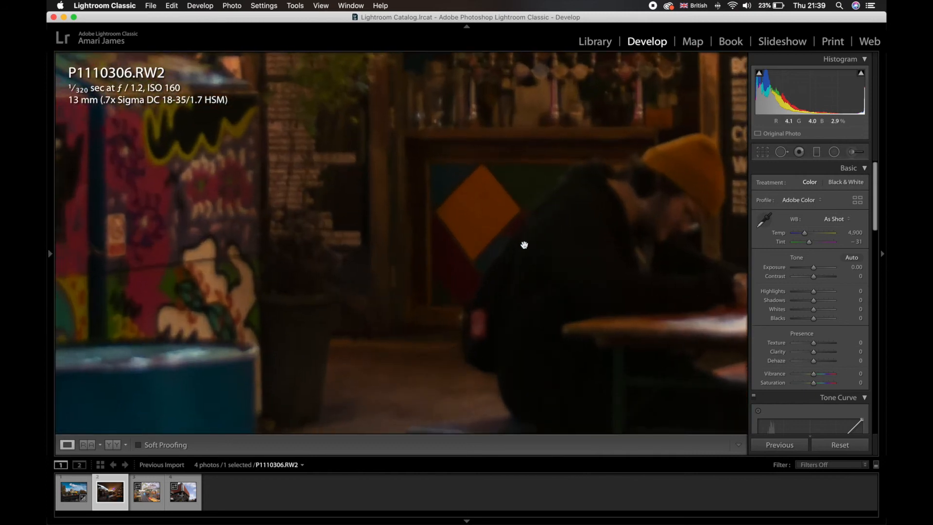
pyautogui.click(524, 245)
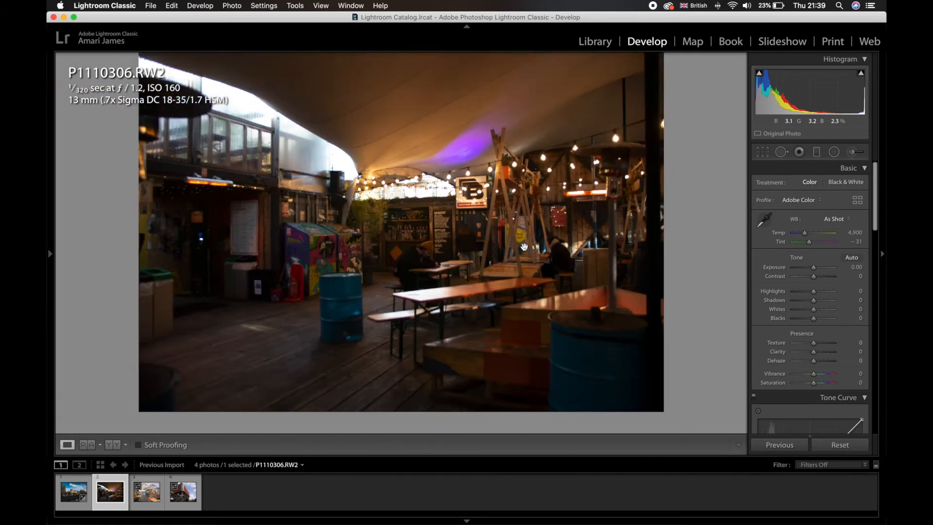
pyautogui.click(66, 487)
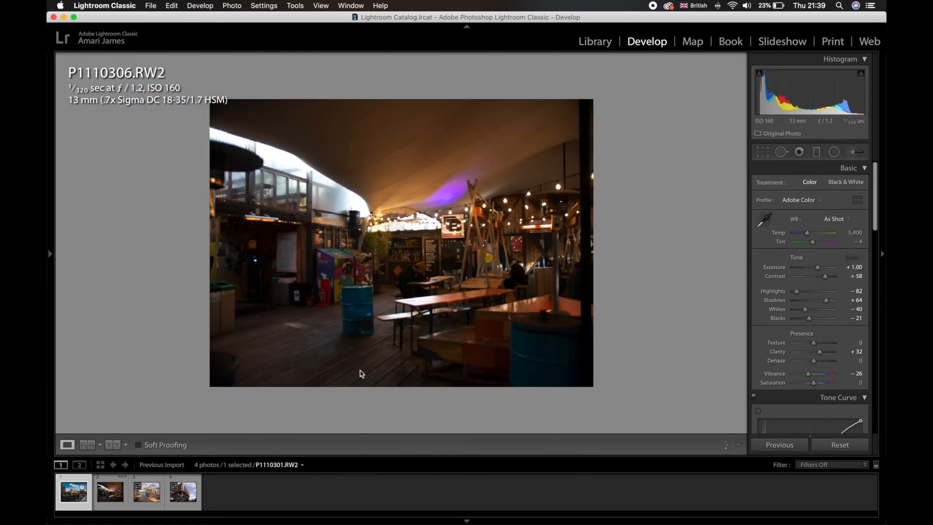
pyautogui.press('super+shift+c')
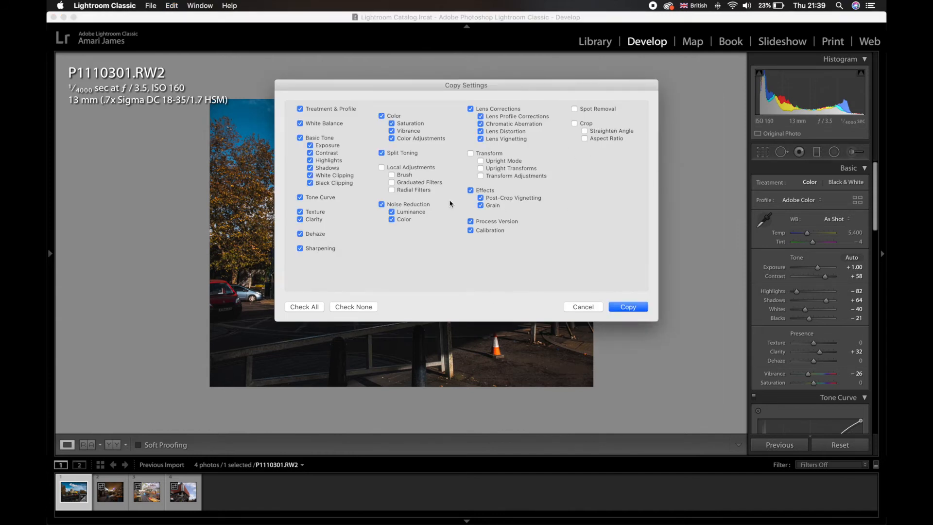
pyautogui.click(626, 308)
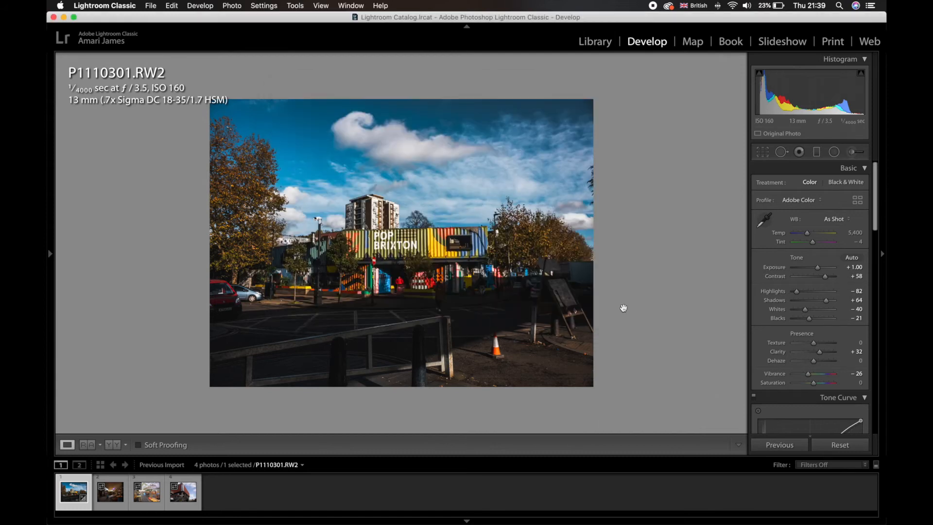
# - Crop P1110301.RW2 to the 4 x 5 / 8 x 10 aspect ratio at full height and reposition the image within the frame
pyautogui.click(762, 151)
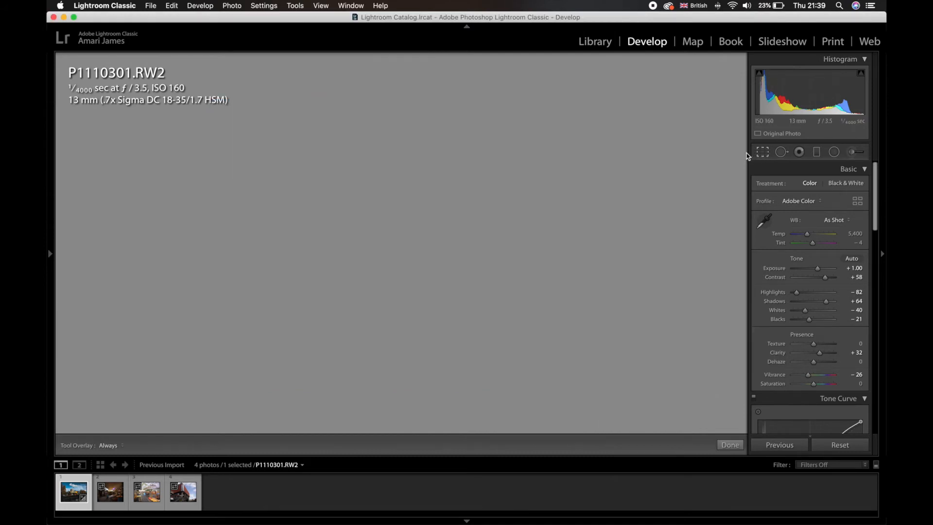
pyautogui.click(838, 188)
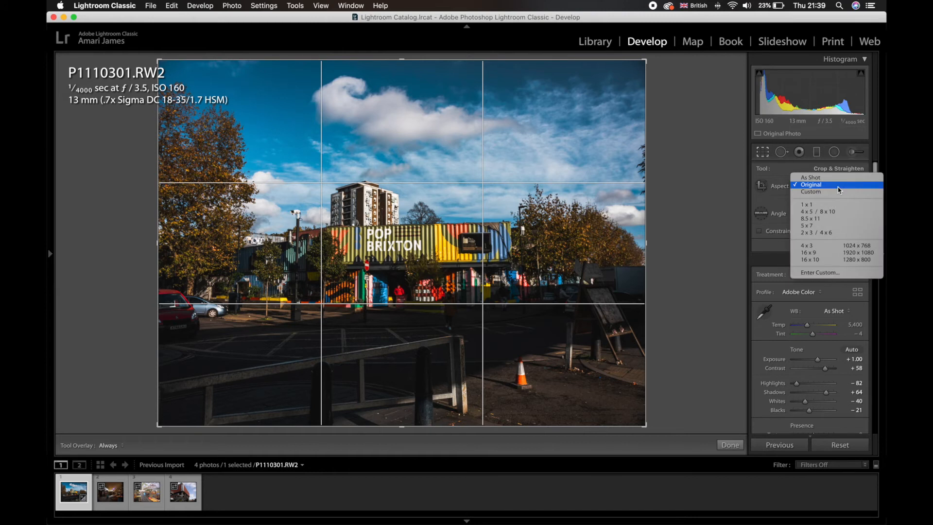
pyautogui.click(813, 215)
pyautogui.moveTo(459, 273); pyautogui.dragTo(483, 272)
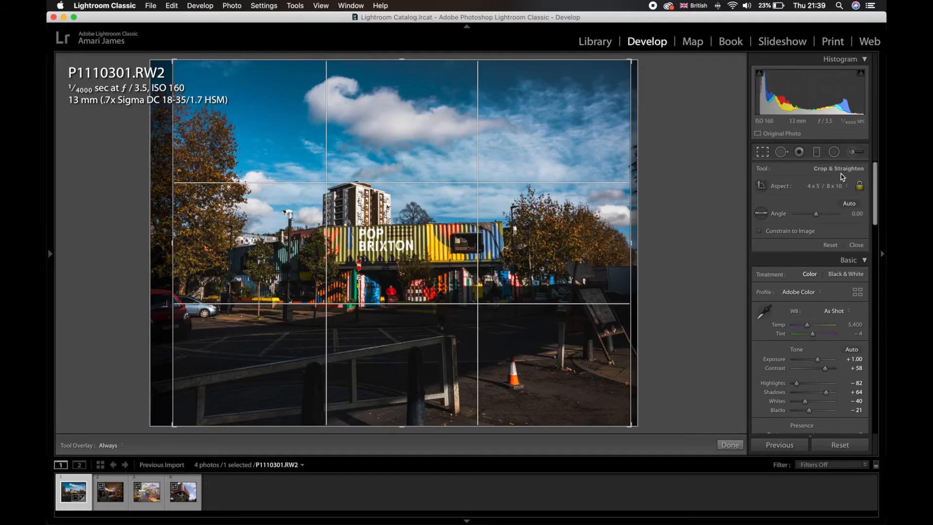
pyautogui.click(842, 185)
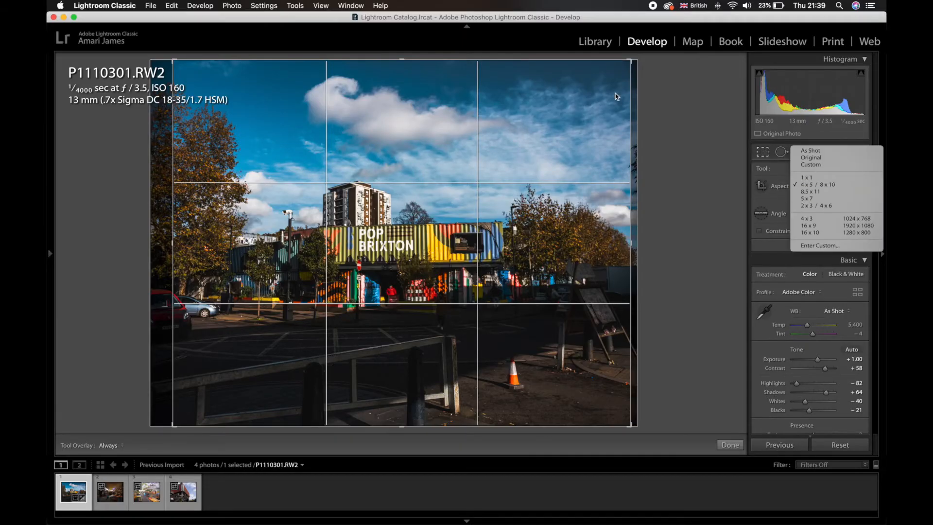
pyautogui.click(627, 78)
pyautogui.moveTo(632, 61); pyautogui.dragTo(690, 5)
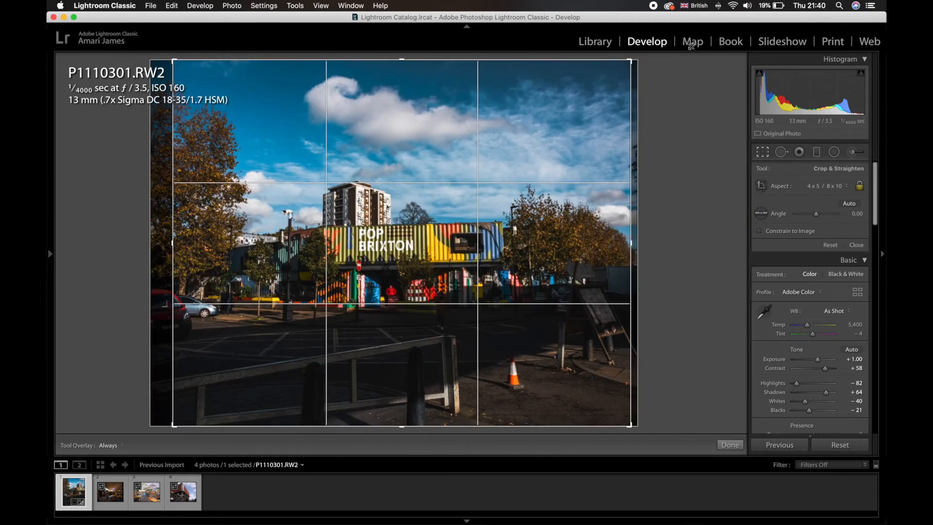
pyautogui.moveTo(691, 46); pyautogui.dragTo(691, 46)
pyautogui.moveTo(519, 165); pyautogui.dragTo(529, 164)
pyautogui.press('Return')
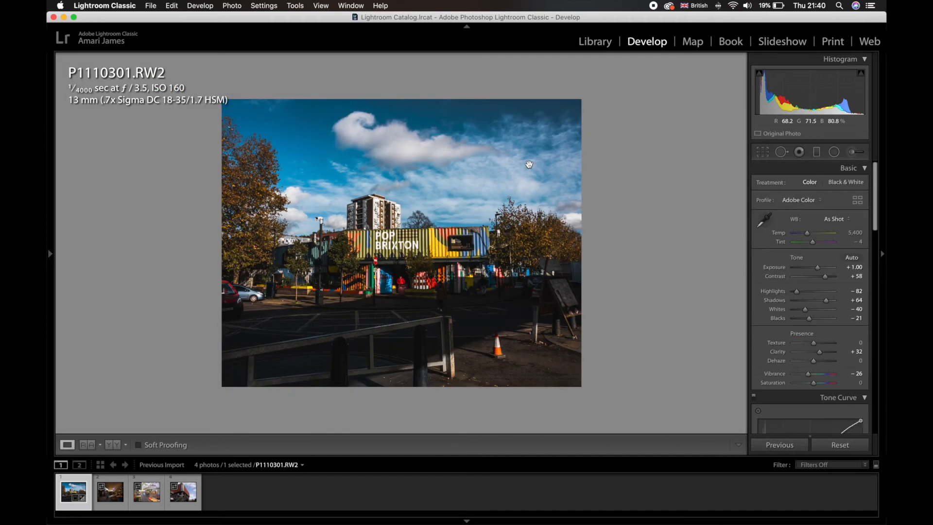
# - Paste the copied develop settings onto P1110306.RW2 and check the market interior up close
pyautogui.press('Right')
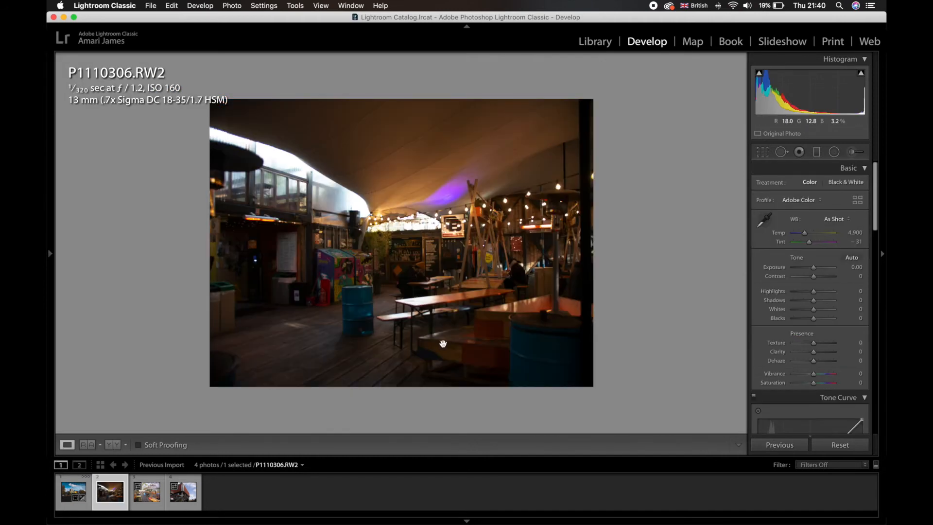
pyautogui.press('super+shift+v')
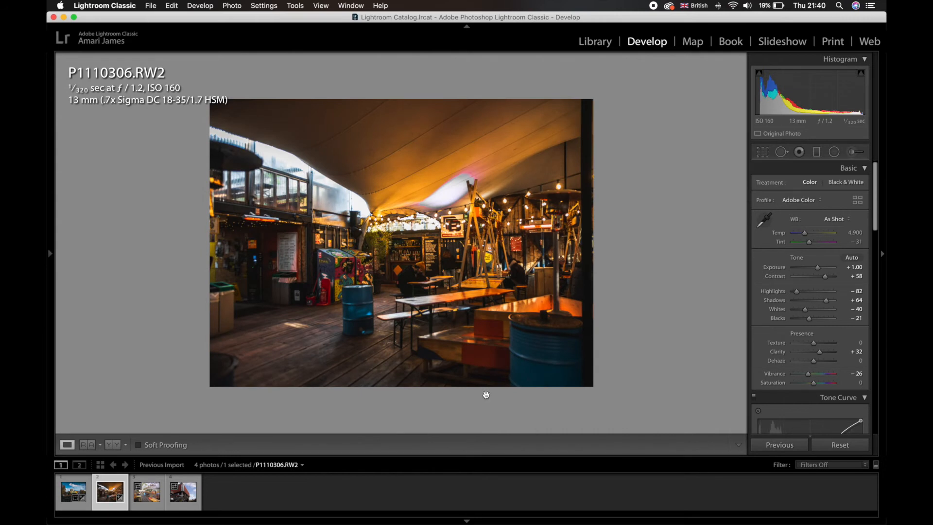
pyautogui.click(463, 285)
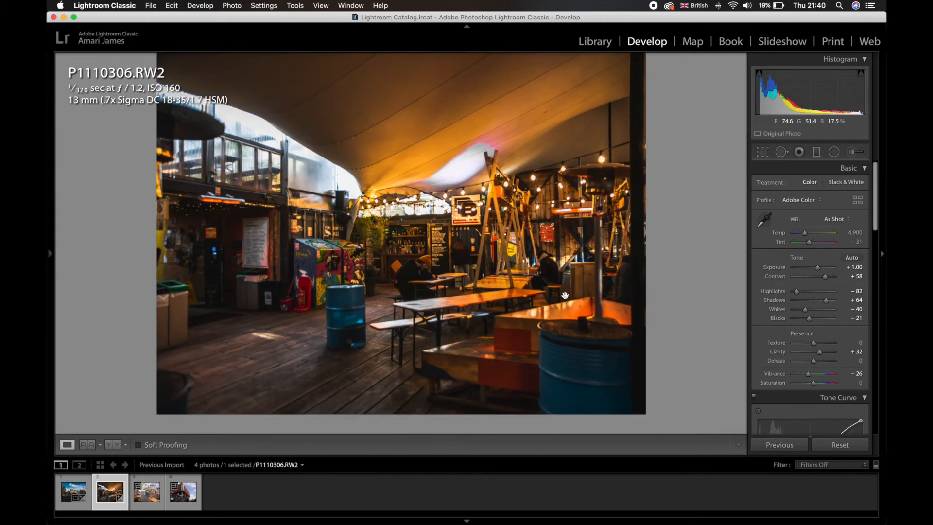
pyautogui.click(448, 196)
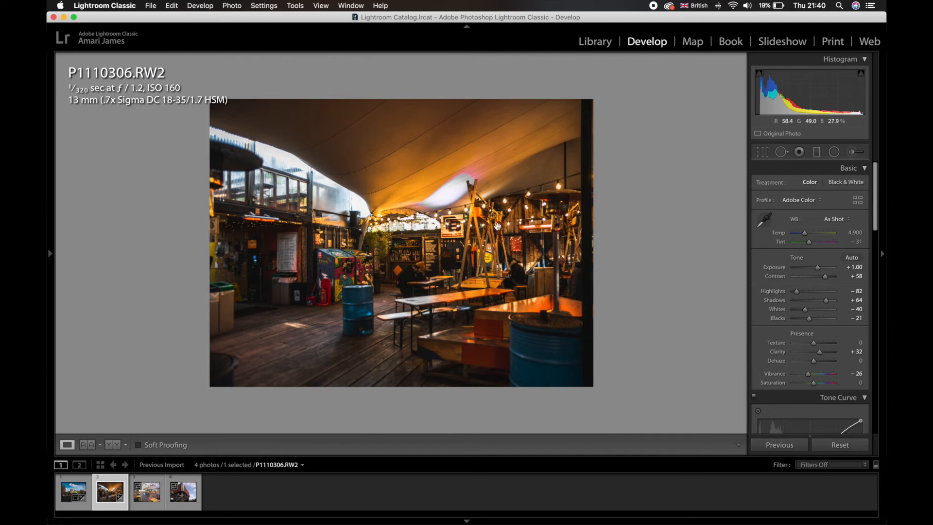
# - Raise the Clarity of P1110306.RW2 to +45, adjust its contrast and apply the automatic tone settings
pyautogui.scroll(-5, 857, 292)
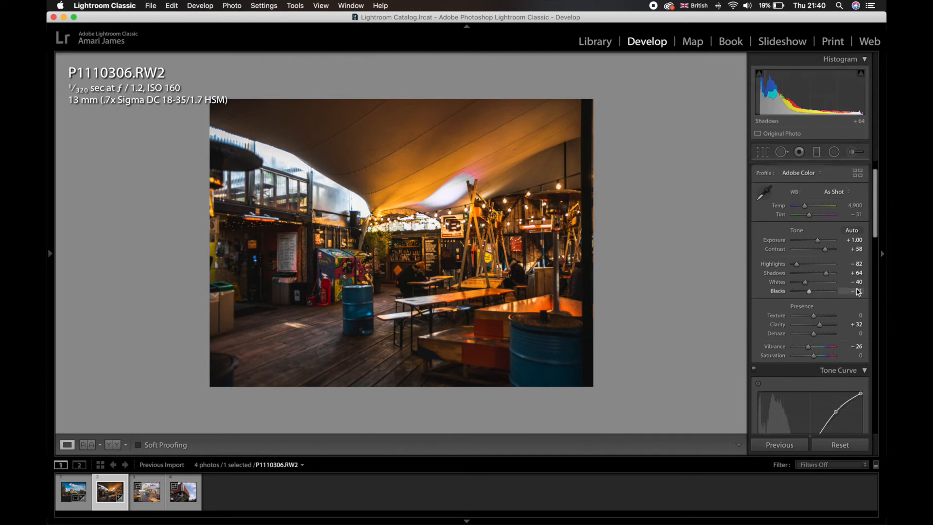
pyautogui.scroll(5, 850, 287)
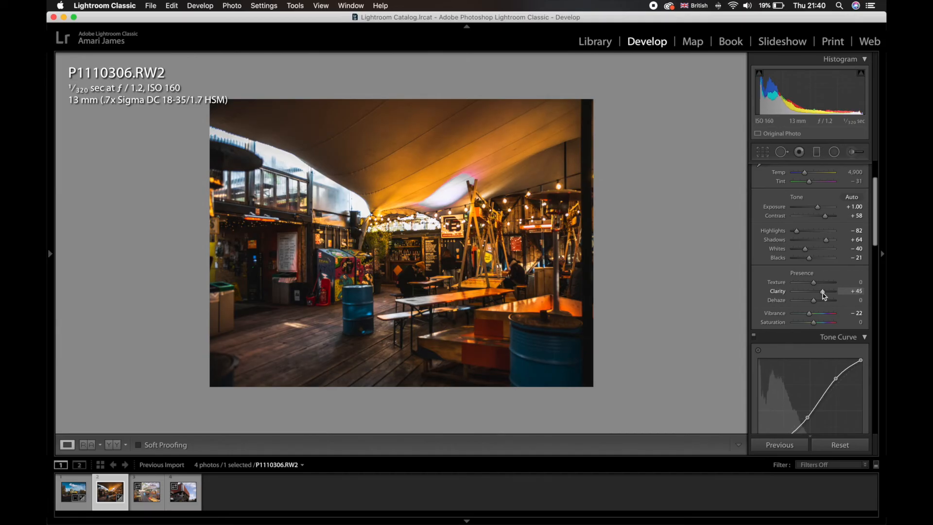
pyautogui.scroll(-5, 824, 295)
pyautogui.scroll(10, 823, 295)
pyautogui.scroll(-2, 823, 296)
pyautogui.moveTo(824, 276); pyautogui.dragTo(819, 280)
pyautogui.click(849, 258)
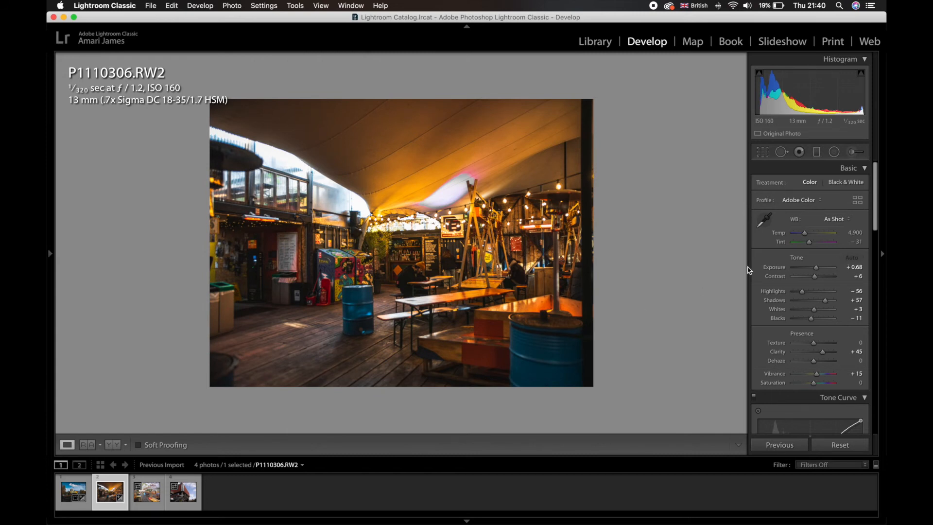
# - Paste the copied develop settings onto the next photo, P1110315.RW2
pyautogui.press('Right')
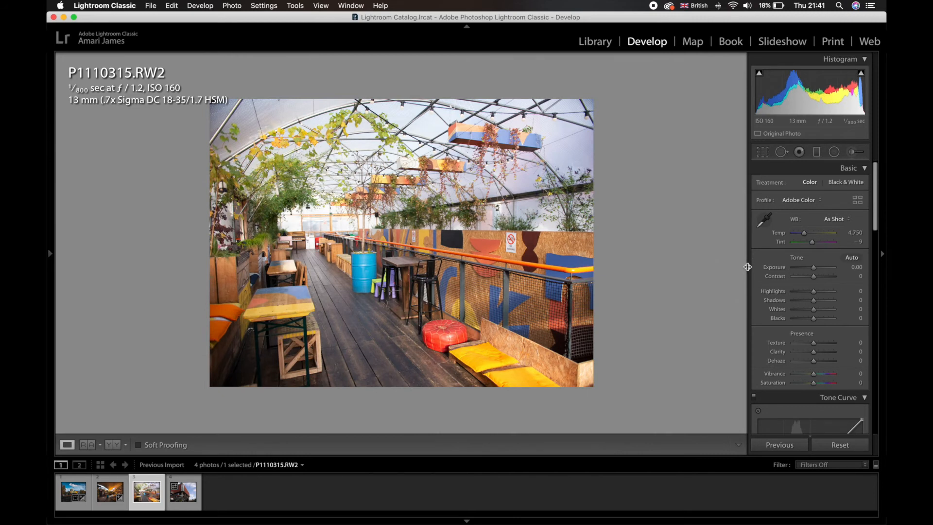
pyautogui.press('super+shift+v')
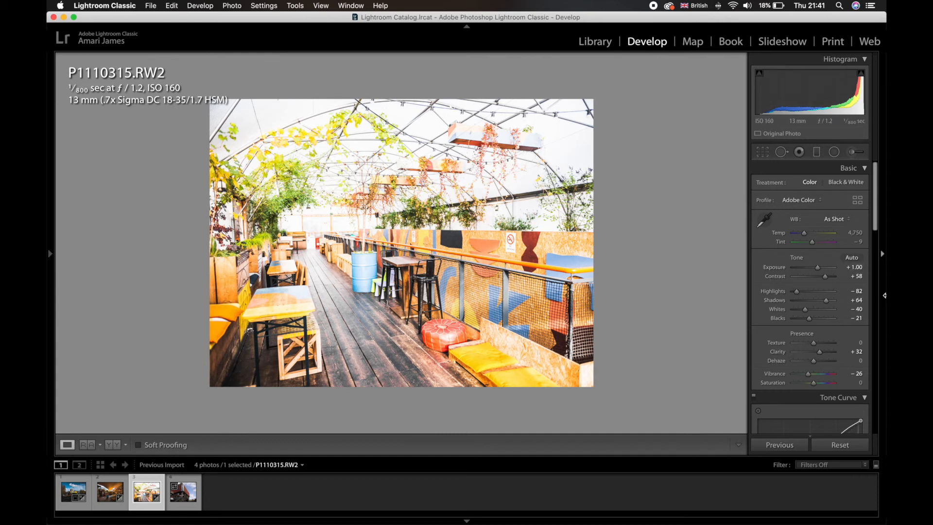
# - Apply the automatic tone settings to P1110315.RW2 and, after comparing it with the unedited version, set its Vibrance to -16
pyautogui.click(850, 258)
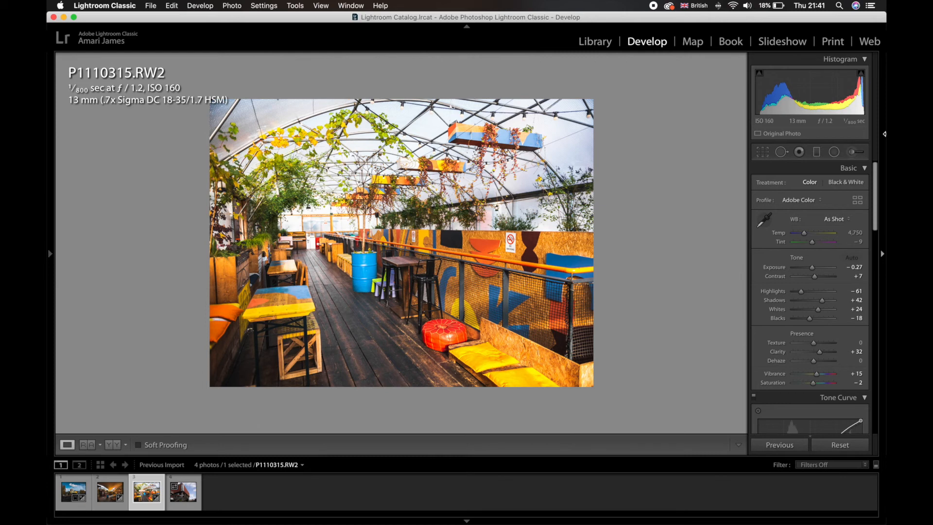
pyautogui.press('\\')
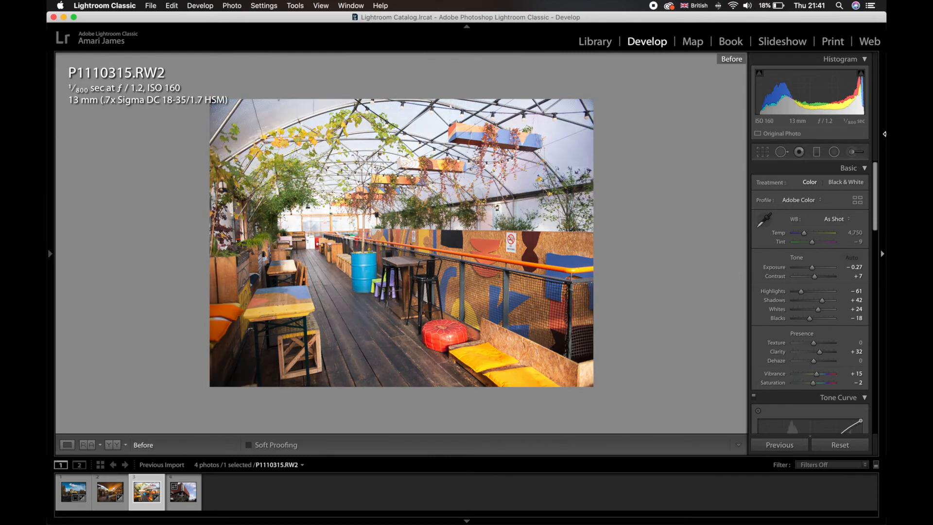
pyautogui.press('\\')
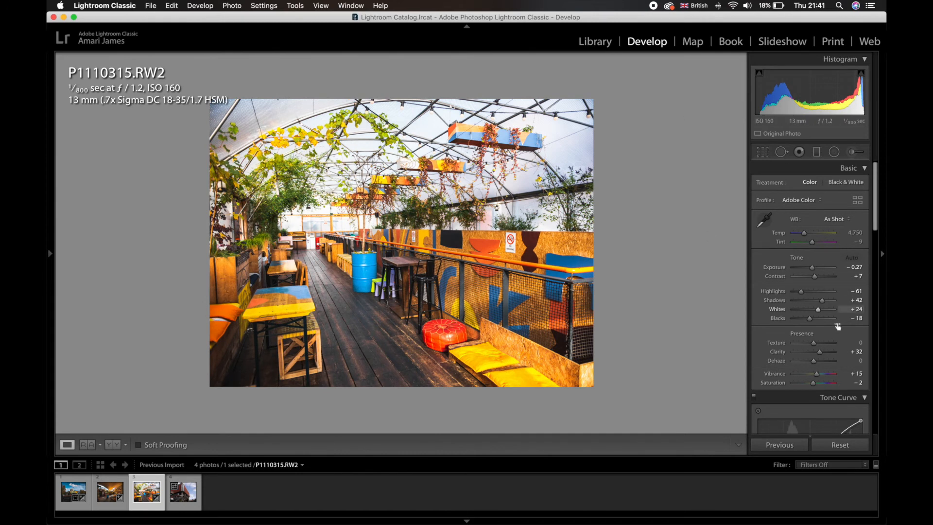
pyautogui.moveTo(810, 373); pyautogui.dragTo(806, 374)
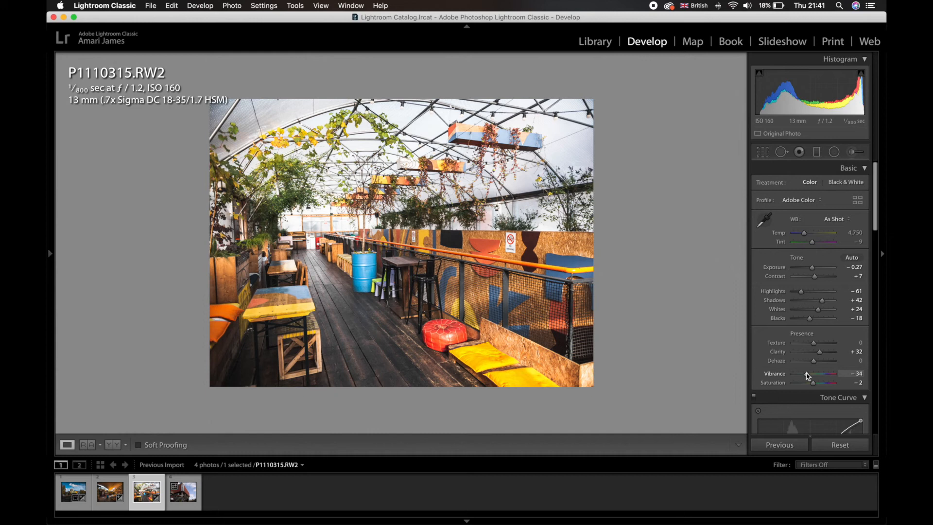
pyautogui.moveTo(806, 375)
pyautogui.mouseDown()
pyautogui.moveTo(815, 379)
pyautogui.moveTo(756, 367)
pyautogui.moveTo(874, 375)
pyautogui.moveTo(812, 379)
pyautogui.mouseUp()
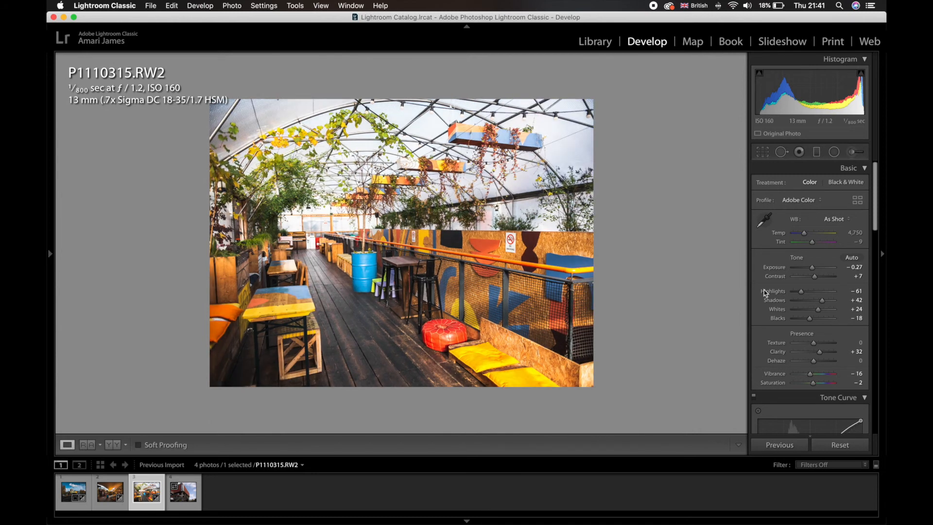
# - Straighten P1110315.RW2 with the crop tool's automatic angle and check the wooden deck and seating up close
pyautogui.click(762, 152)
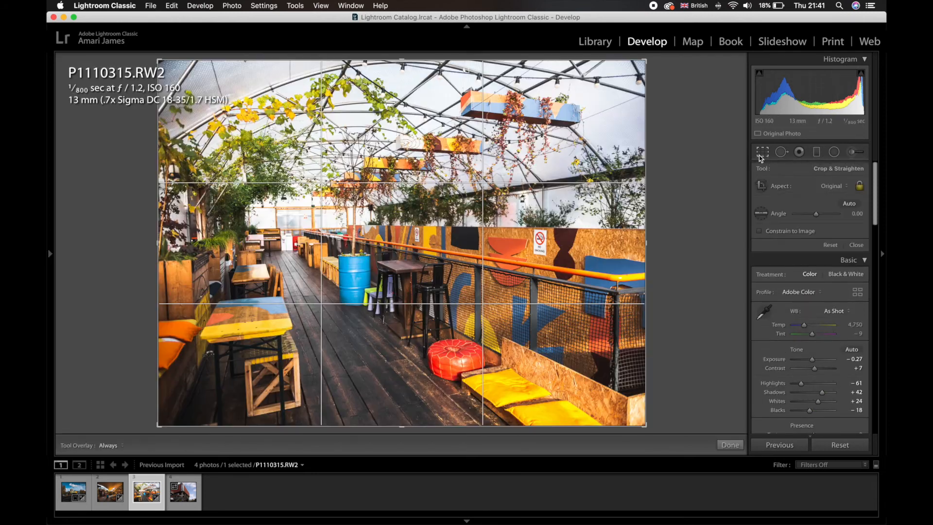
pyautogui.click(847, 204)
pyautogui.press('Return')
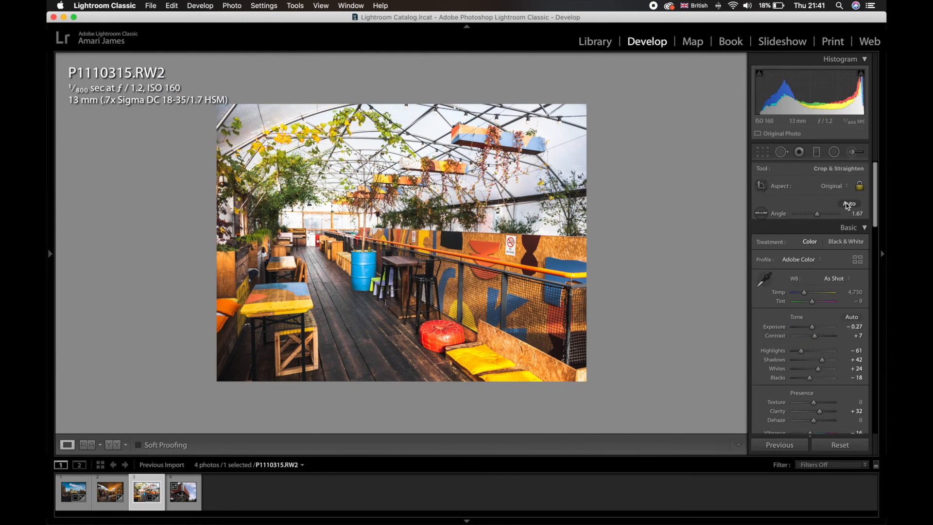
pyautogui.click(388, 284)
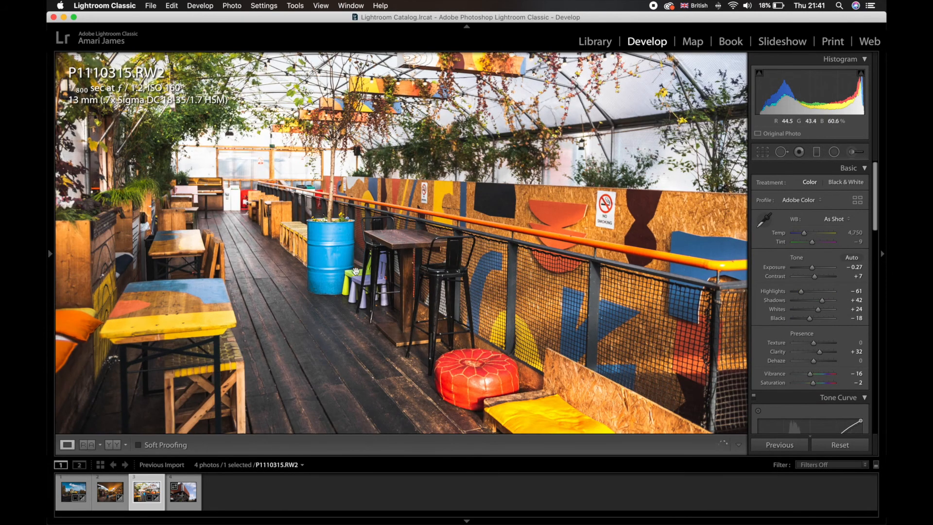
pyautogui.click(356, 253)
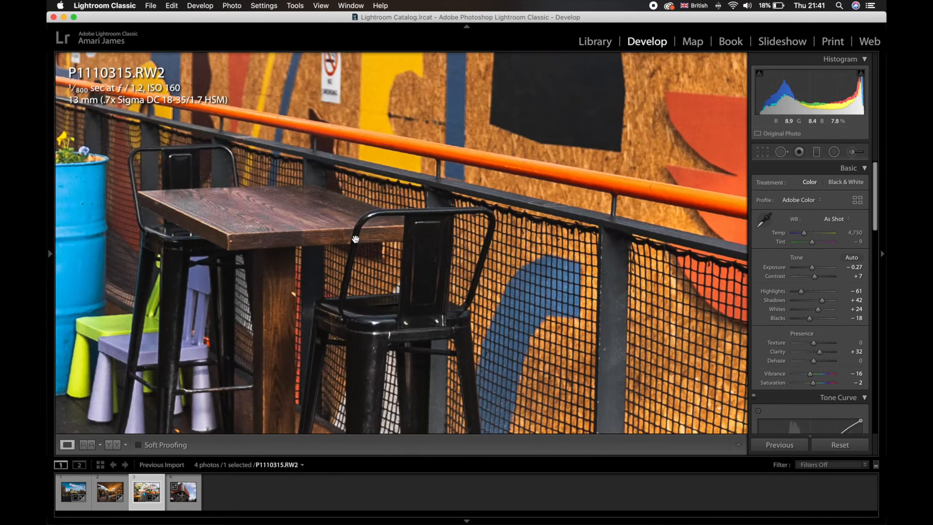
pyautogui.moveTo(356, 238); pyautogui.dragTo(635, 218)
pyautogui.click(635, 218)
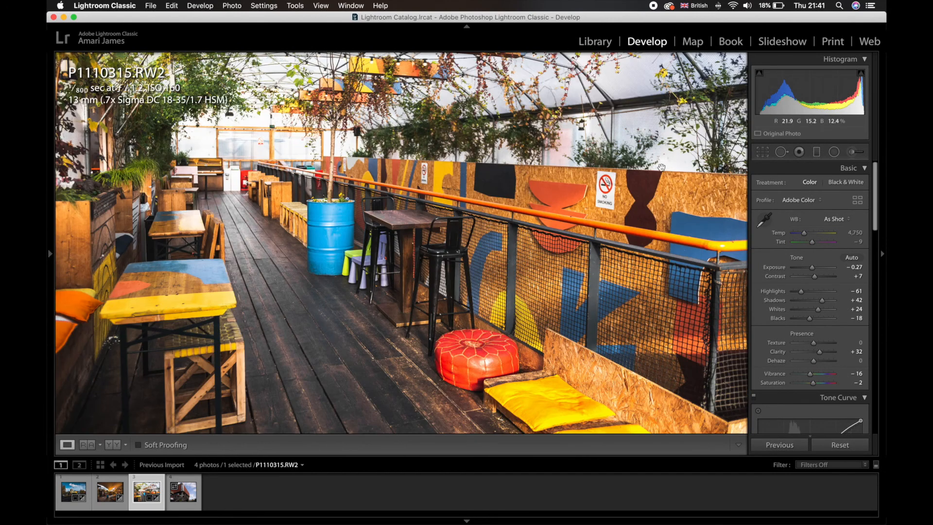
pyautogui.press('super+minus')
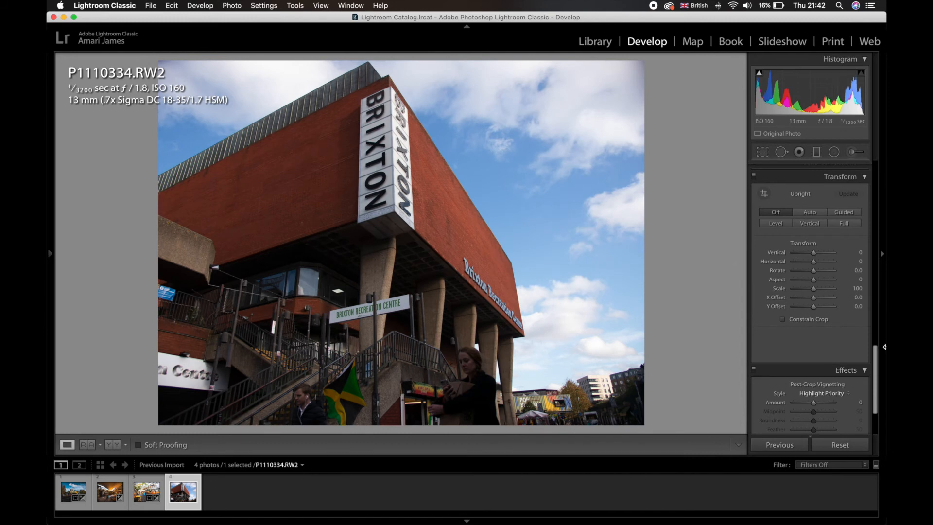
# - Paste the copied develop settings onto P1110334.RW2 and refine its tone with the automatic settings and a Highlights adjustment
pyautogui.press('super+shift+v')
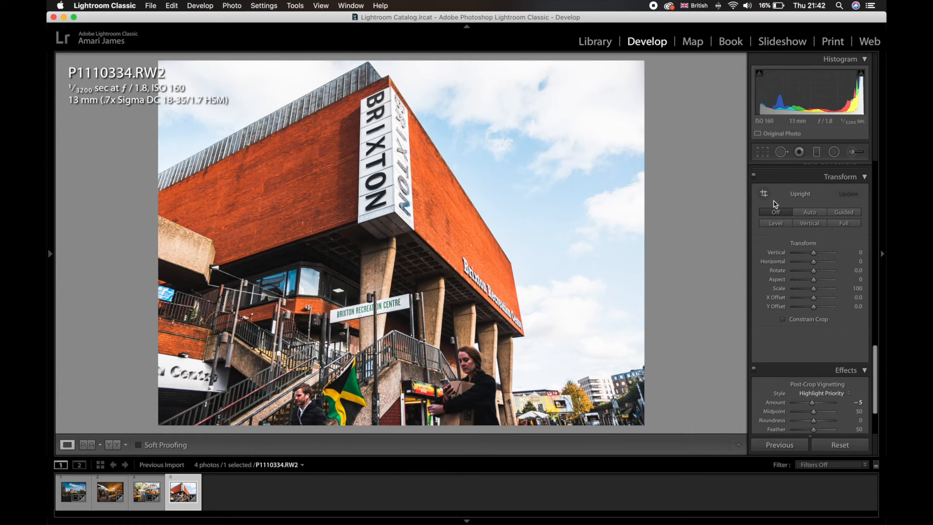
pyautogui.scroll(10, 772, 232)
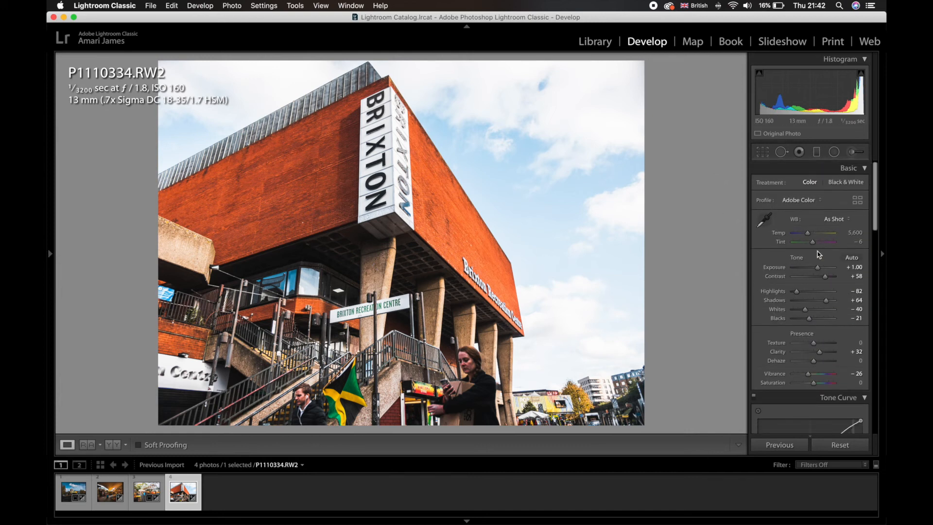
pyautogui.click(850, 261)
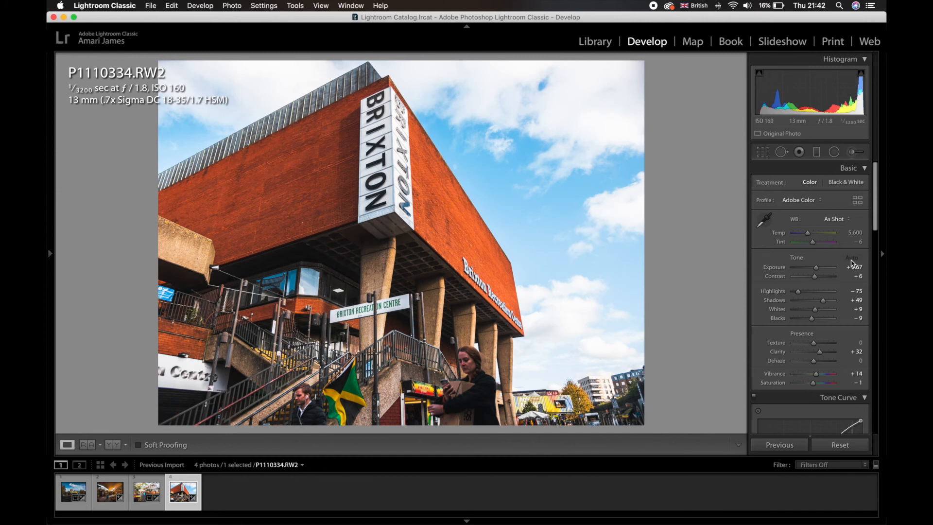
pyautogui.moveTo(796, 294); pyautogui.dragTo(809, 313)
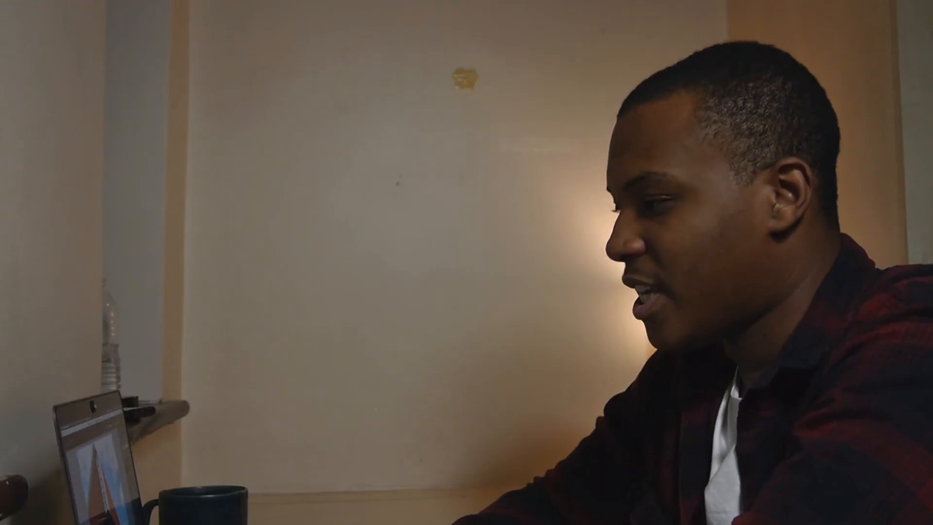